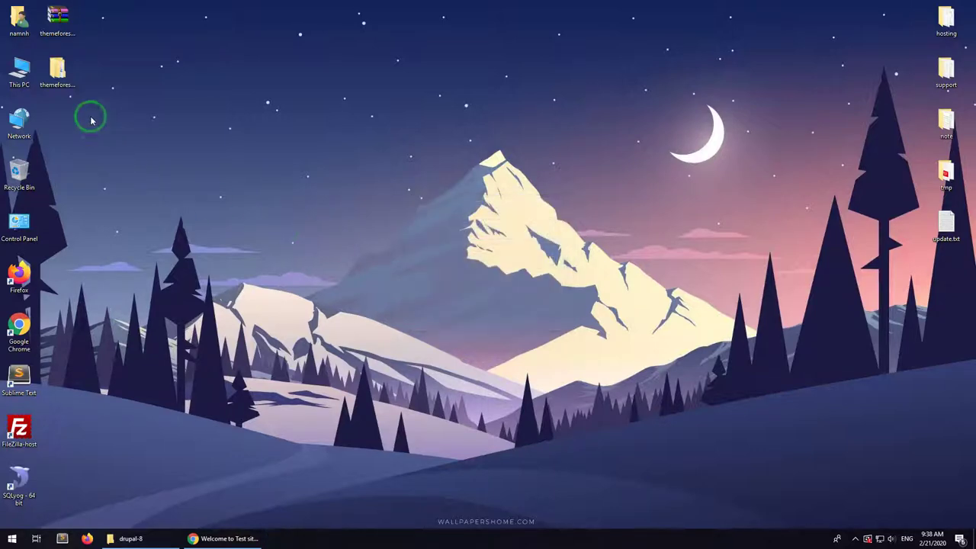
Step: Open the extracted themeforest Meipaly theme folder on the desktop and look over its installation folders and zip archives
double_click(57, 70)
left_click(485, 131)
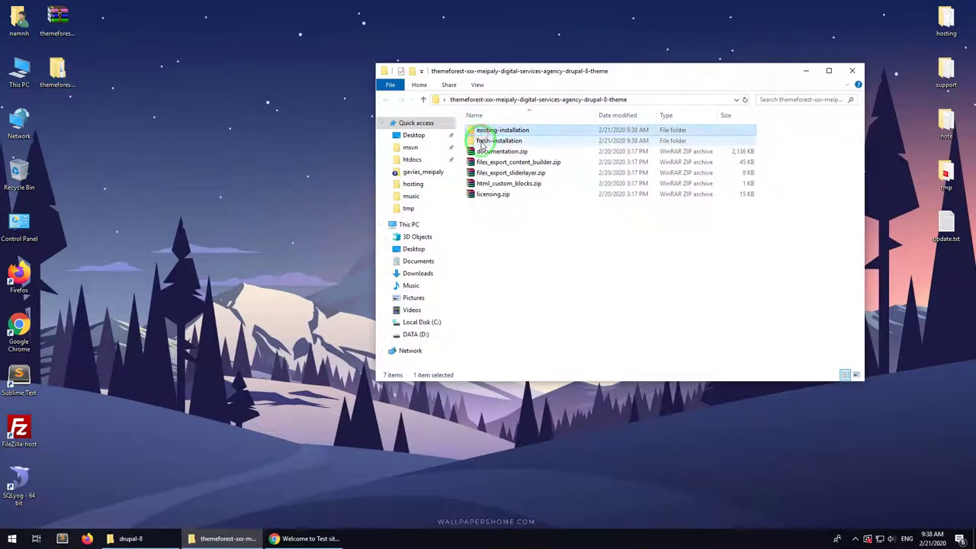
left_click(488, 151)
left_click(488, 161)
left_click(488, 183)
left_click(488, 195)
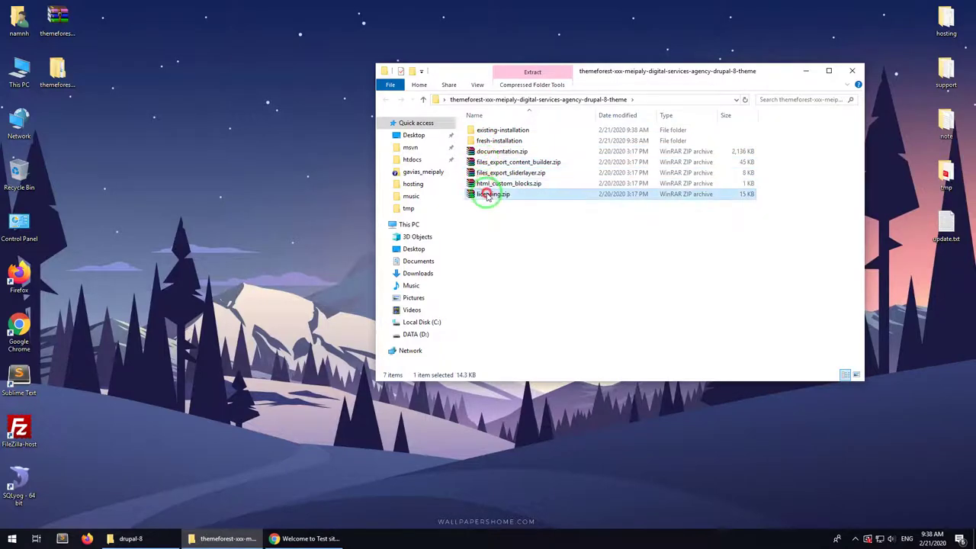
left_click(486, 227)
Step: Check the existing Drupal site in the browser and the drupal-8 part of its address
left_click(305, 538)
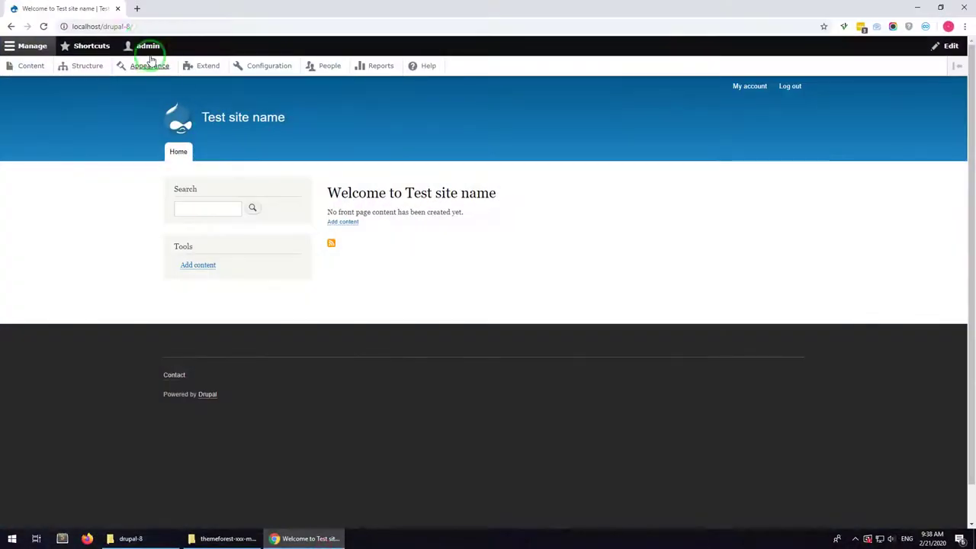
left_click_drag(103, 26, 136, 26)
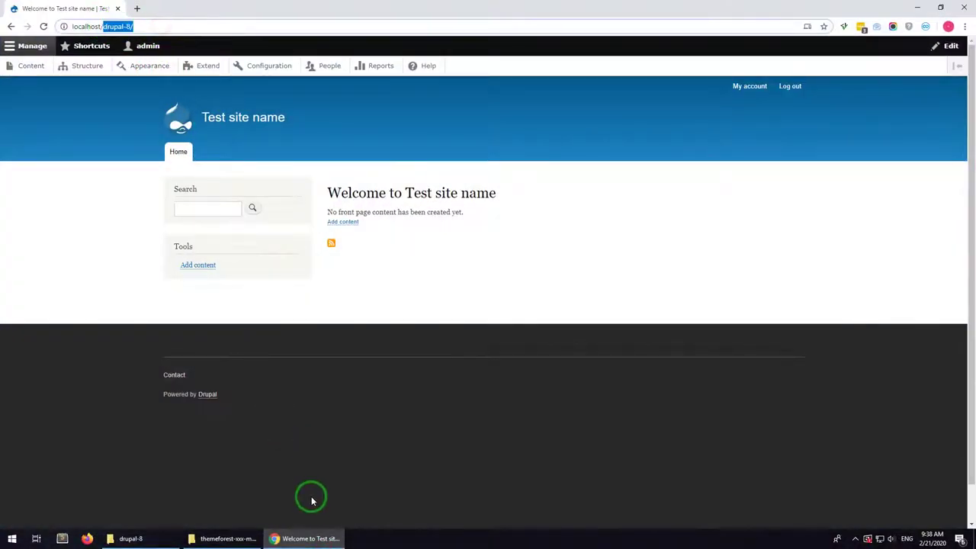
left_click(305, 538)
Step: Bring up the drupal-8 site folder and arrange it side by side with the theme package folder
left_click(158, 538)
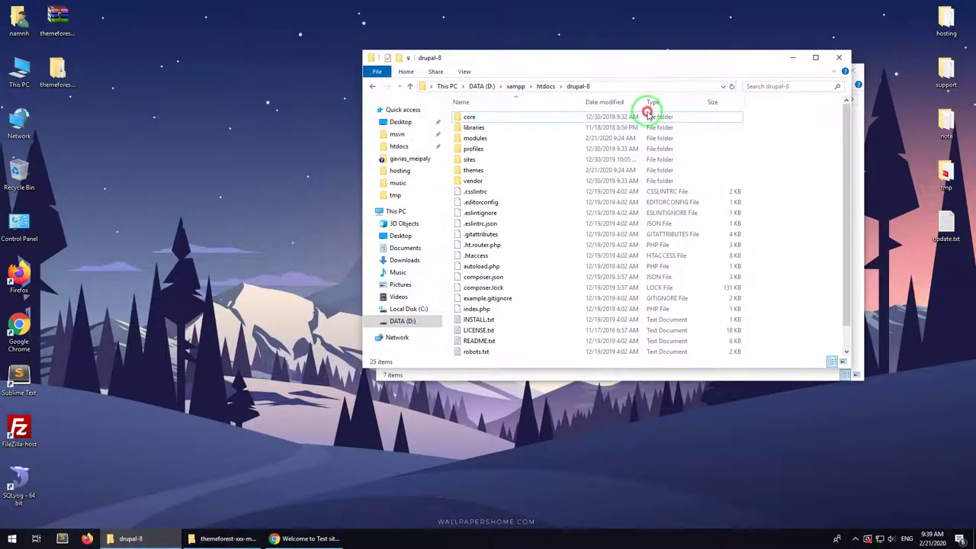
left_click_drag(617, 61, 674, 134)
left_click_drag(639, 66, 278, 142)
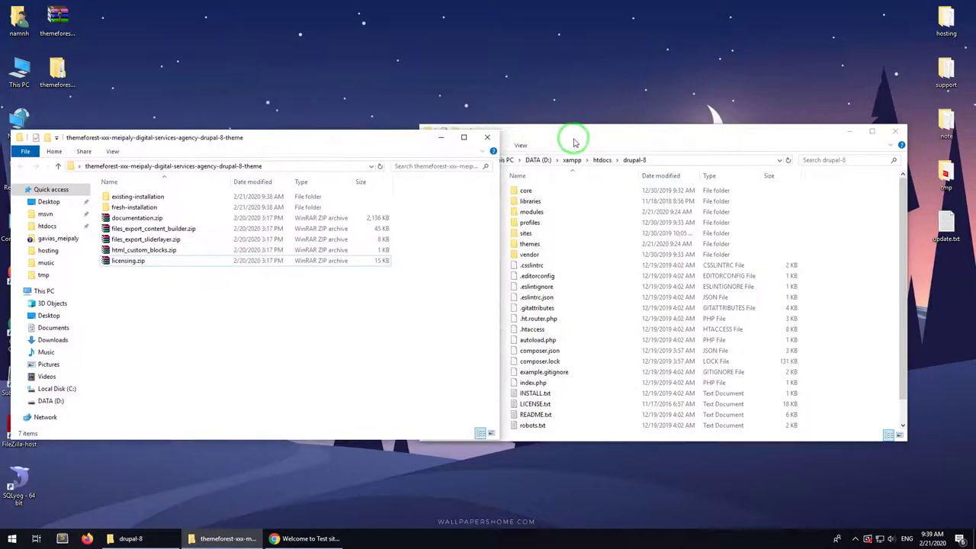
left_click_drag(571, 137, 643, 132)
Step: Copy all module folders from the package's existing-installation/modules folder into drupal-8/modules
left_click(145, 200)
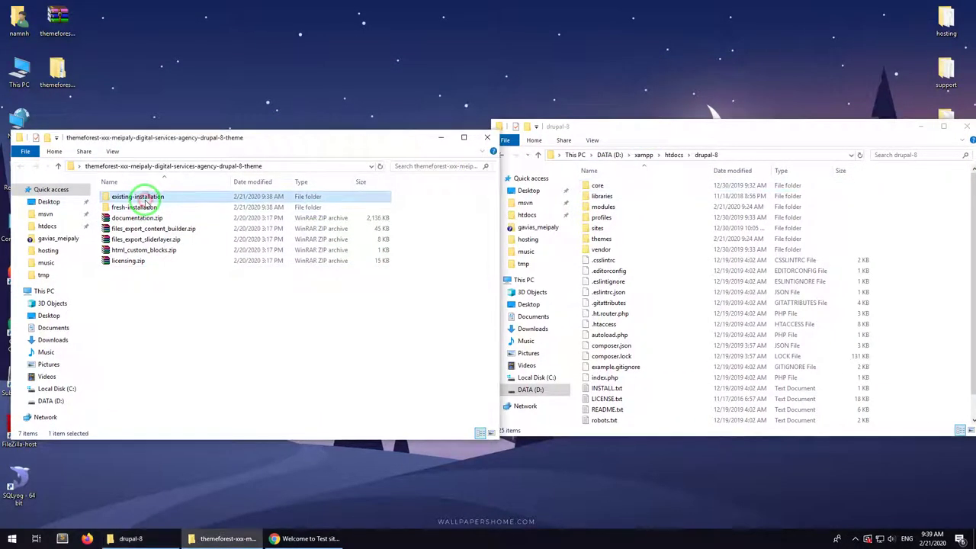
double_click(148, 199)
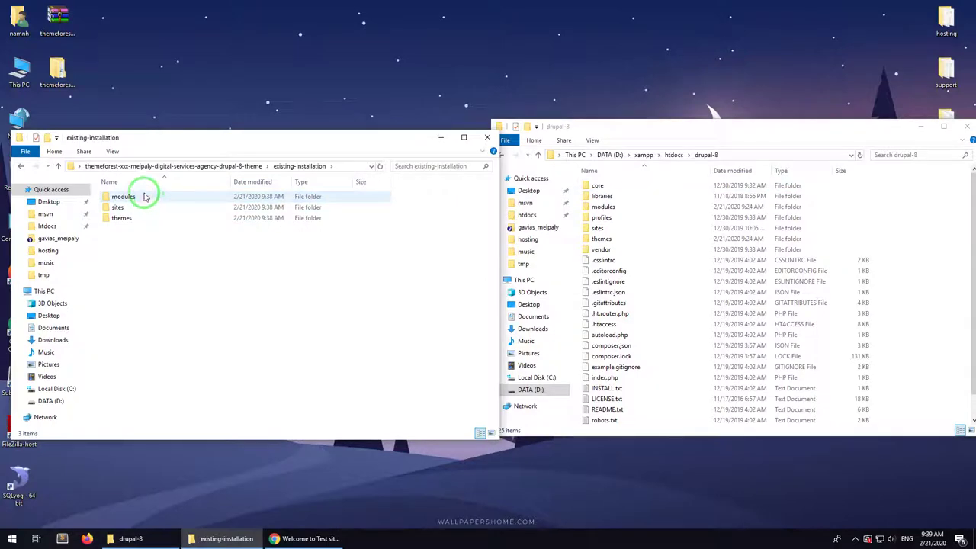
double_click(602, 207)
left_click(143, 197)
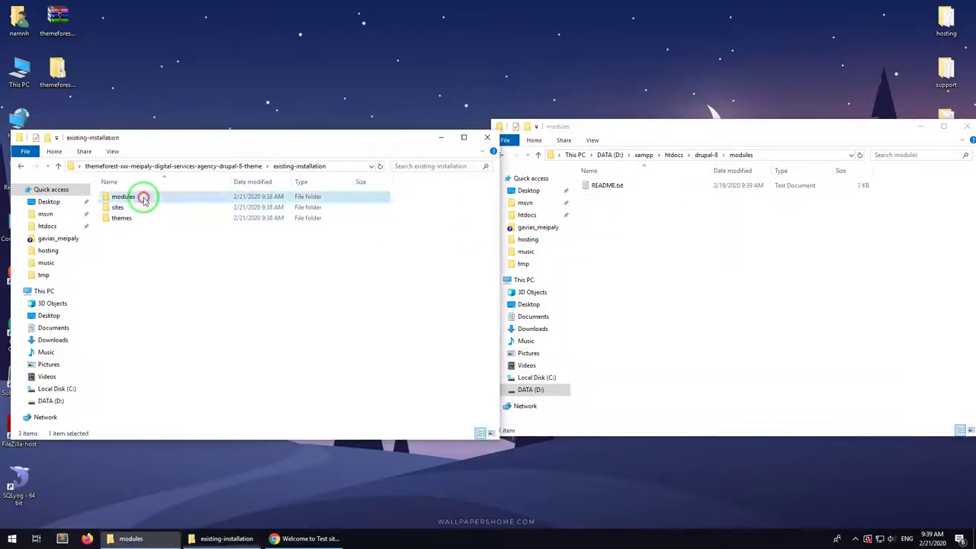
double_click(143, 197)
key("ctrl+a")
left_click_drag(134, 217, 686, 284)
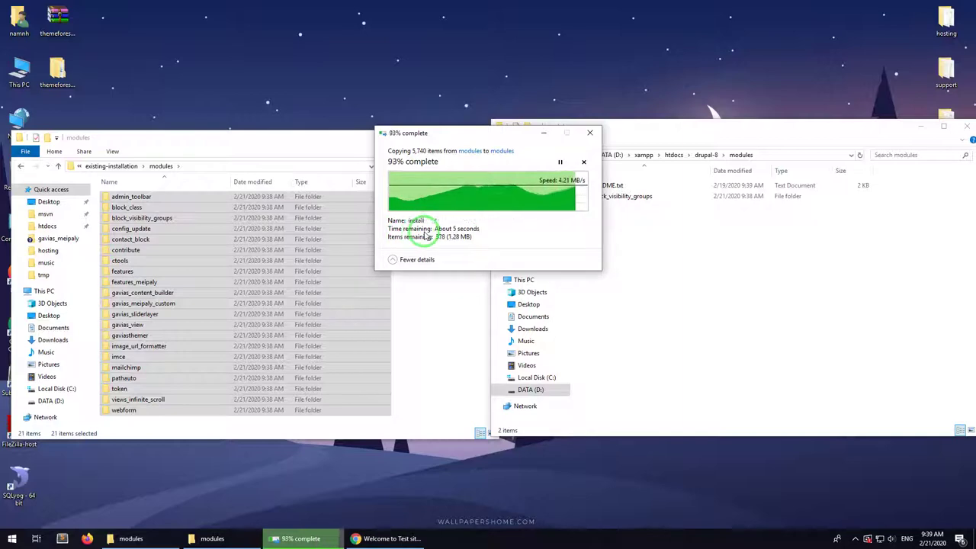
Step: Copy the default folder from the package's existing-installation/sites folder into drupal-8/sites
left_click(115, 168)
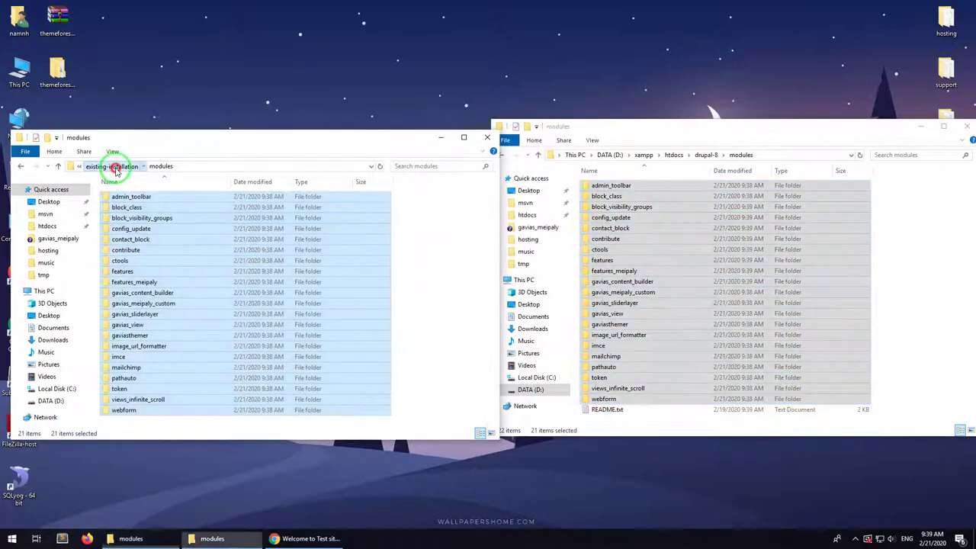
left_click(703, 155)
left_click(120, 207)
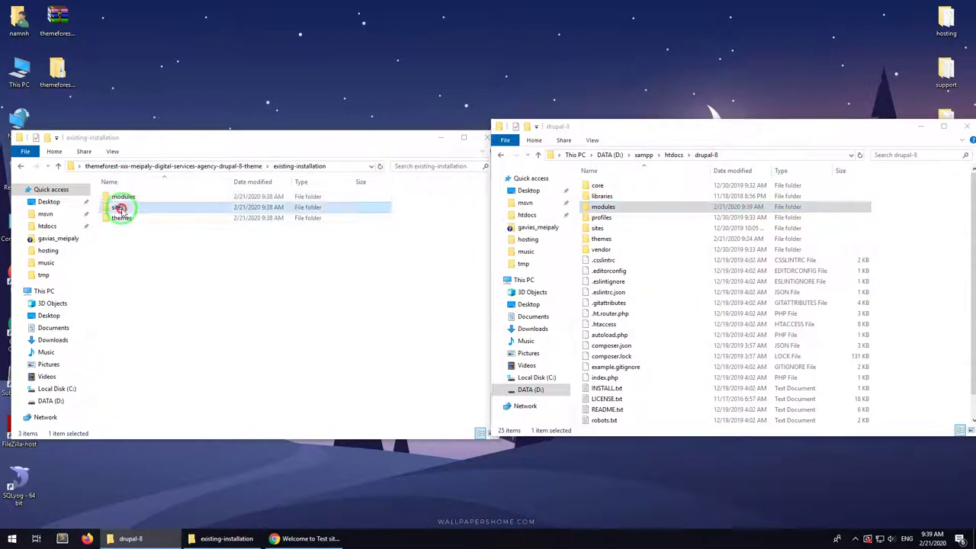
double_click(120, 208)
double_click(599, 228)
left_click(125, 201)
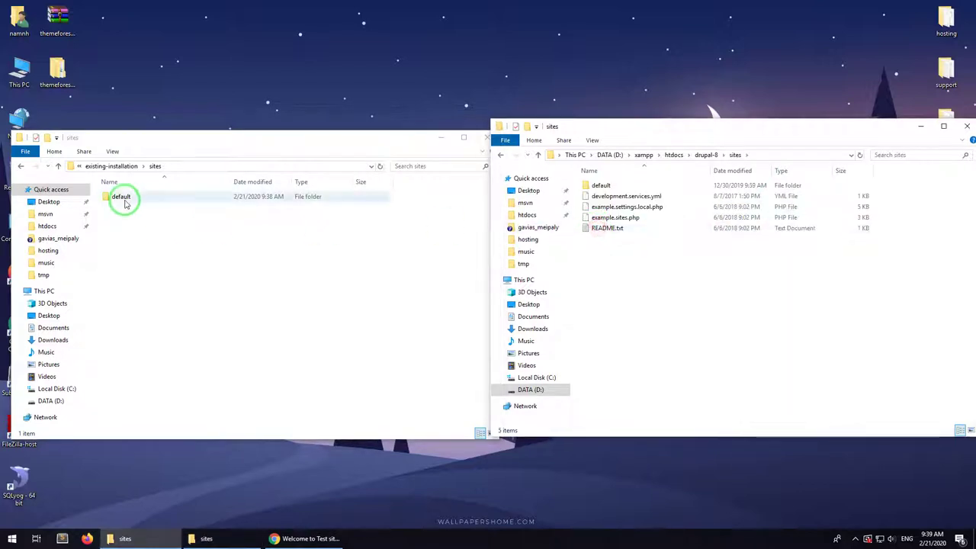
left_click(600, 283)
key("Down")
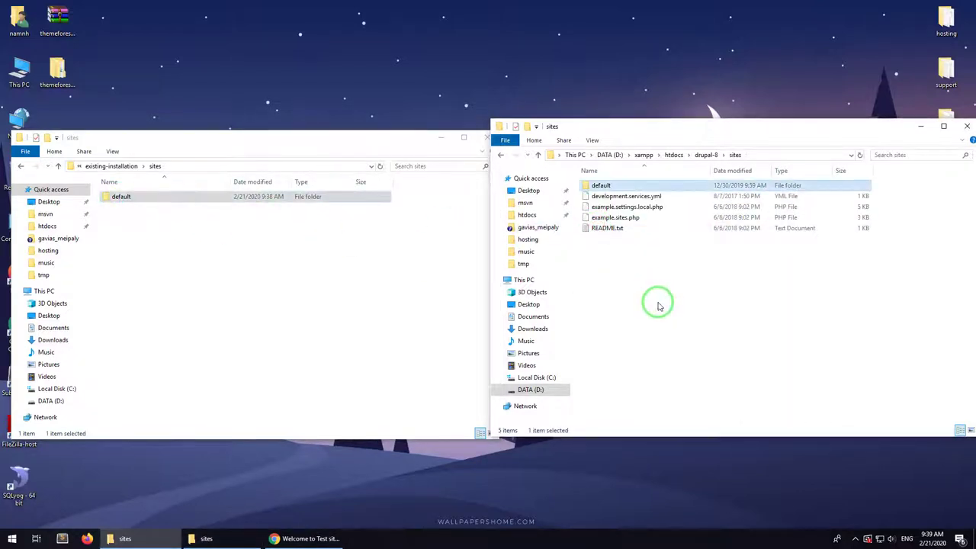
Step: Copy the gavias_meipaly folder from the package's existing-installation/themes folder into drupal-8/themes
left_click(706, 154)
left_click(128, 166)
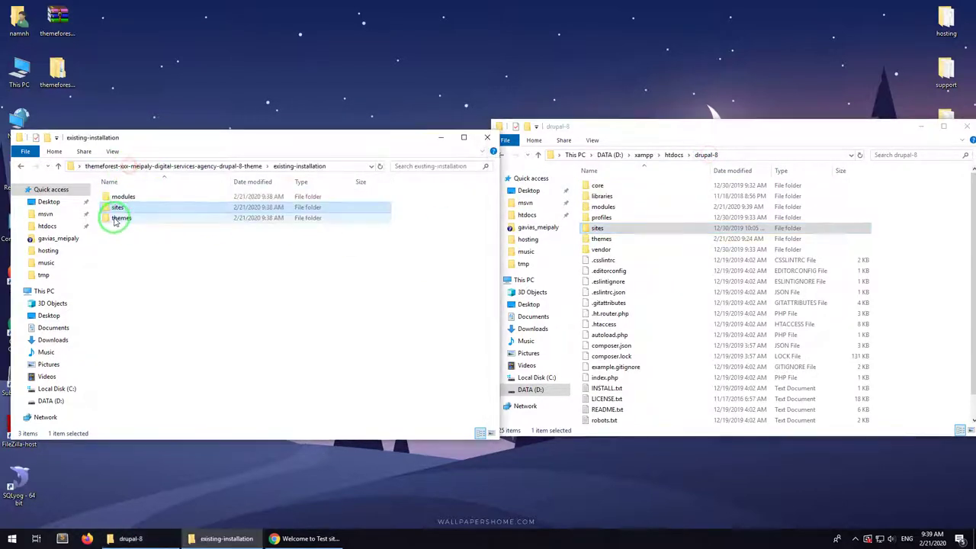
double_click(116, 218)
double_click(610, 240)
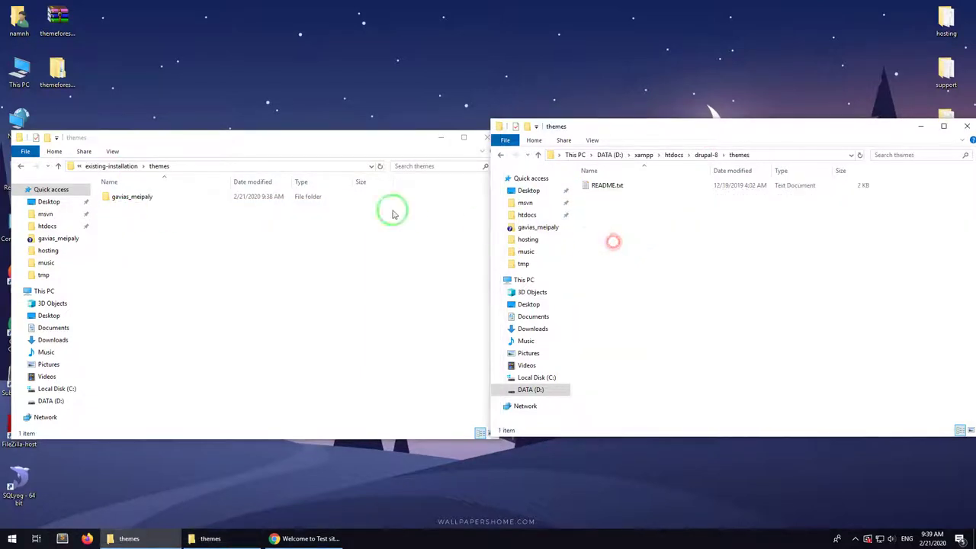
left_click_drag(131, 197, 692, 250)
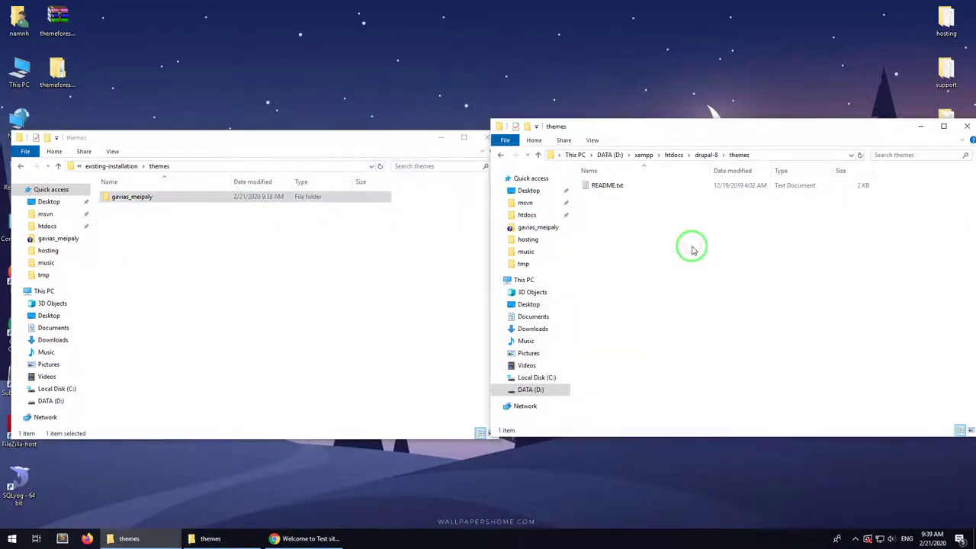
Step: Switch to the Drupal site in Chrome and install Gavias Meipaly as the default theme
left_click(303, 540)
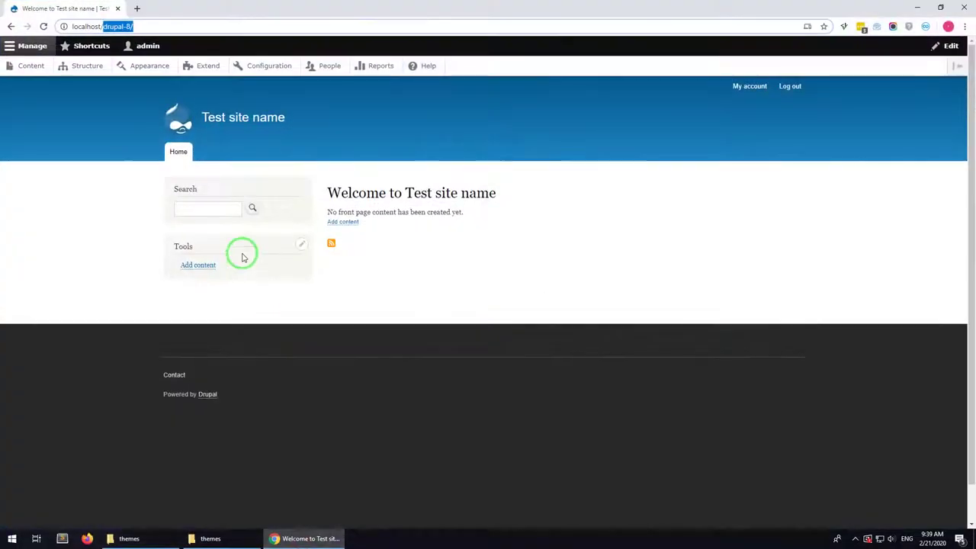
left_click(151, 67)
scroll(174, 335, "down", 1)
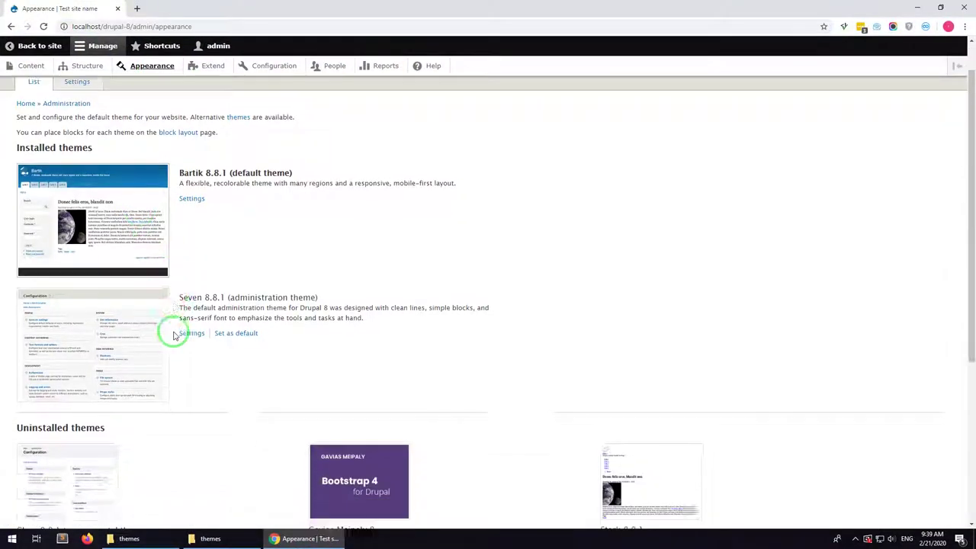
scroll(174, 335, "down", 2)
left_click(373, 395)
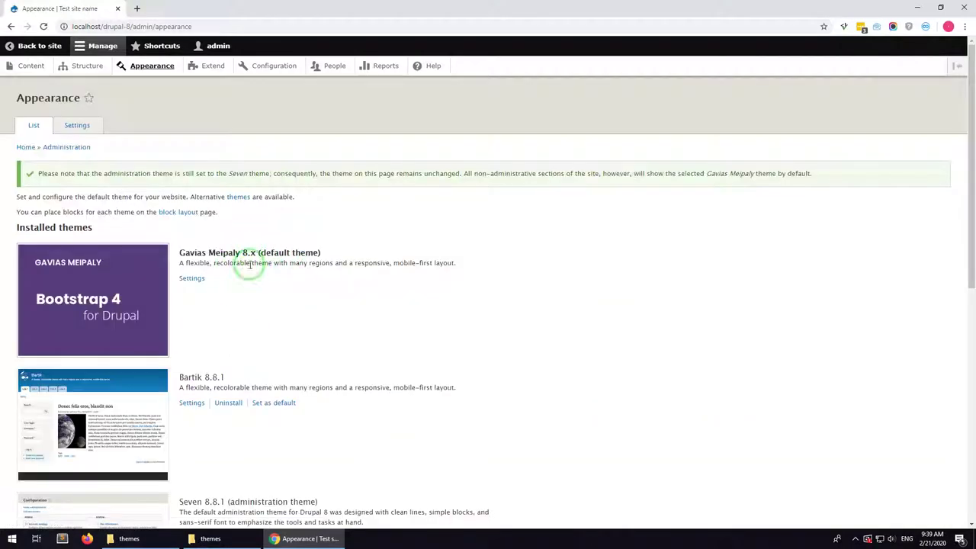
Step: Filter the modules by "gav" and install Gavias Content Builder, Custom View, Meipaly Themer, SliderLayer and Themer
left_click(214, 68)
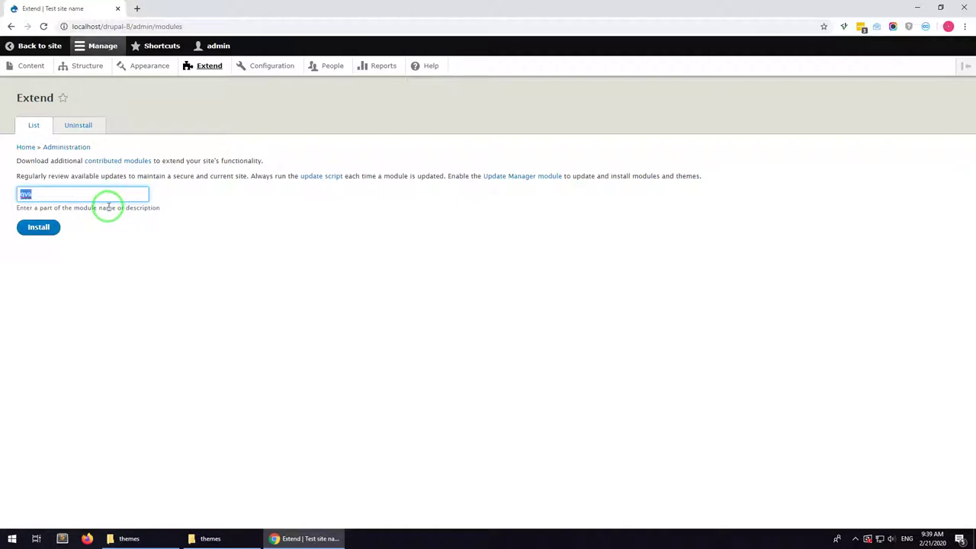
type("gav")
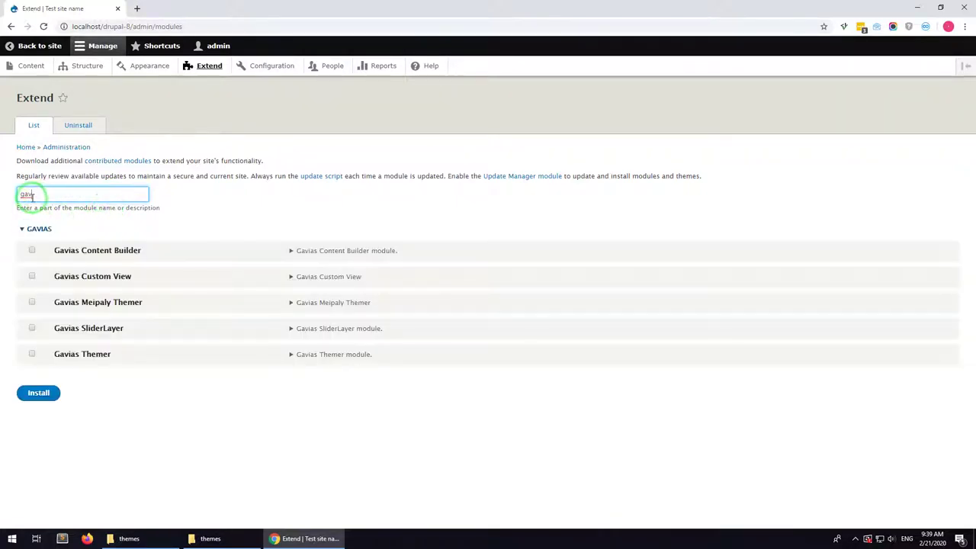
left_click(31, 251)
left_click(30, 277)
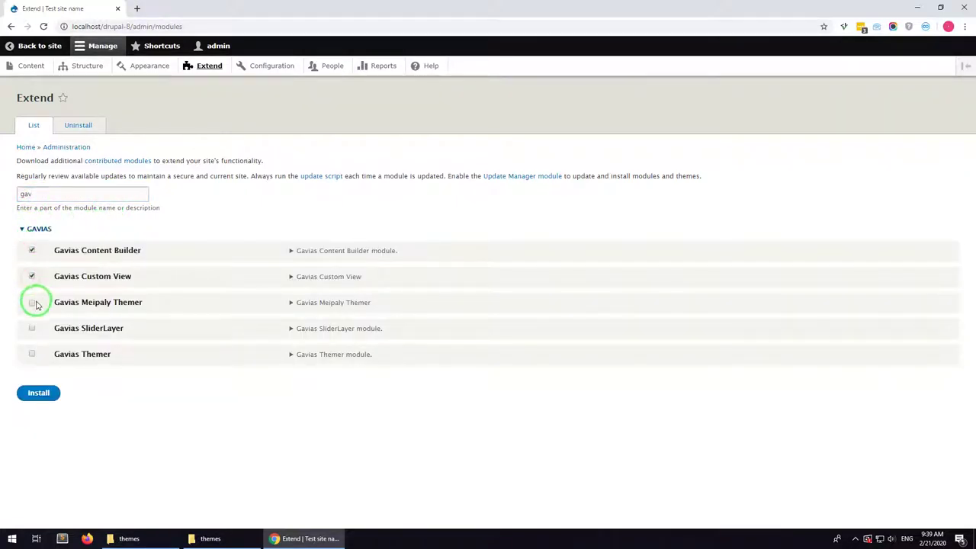
left_click(32, 302)
left_click(32, 328)
left_click(32, 353)
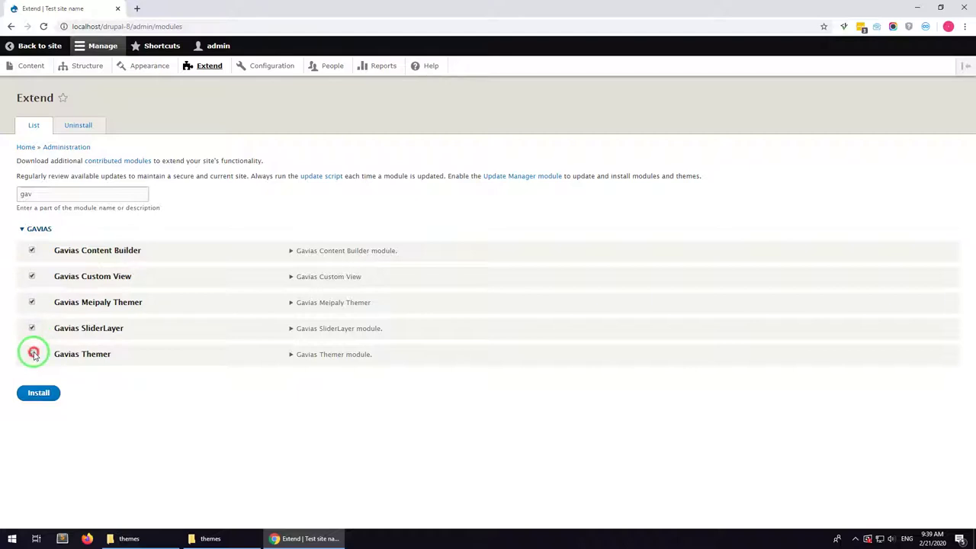
left_click(38, 392)
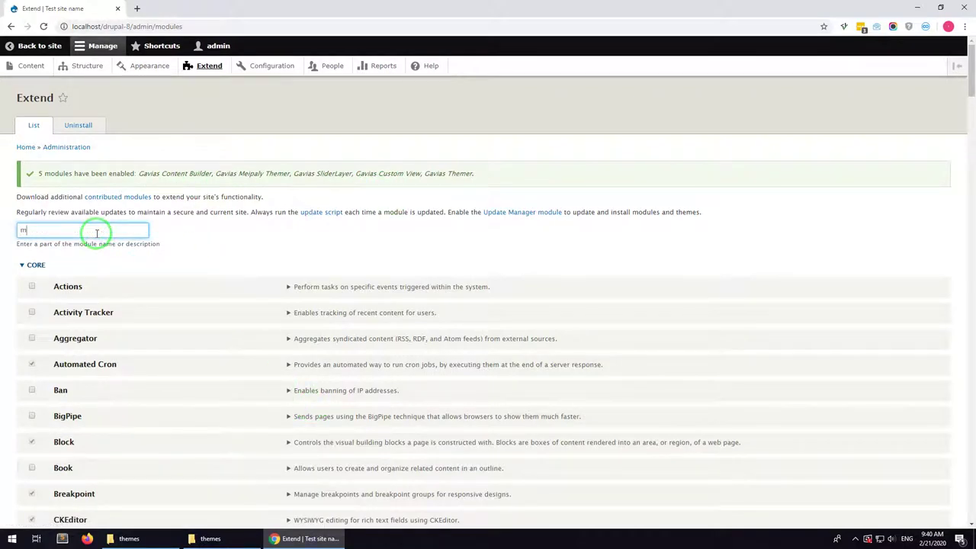
Step: Install the Features Meipaly module together with all the modules it requires
scroll(121, 374, "down", 3)
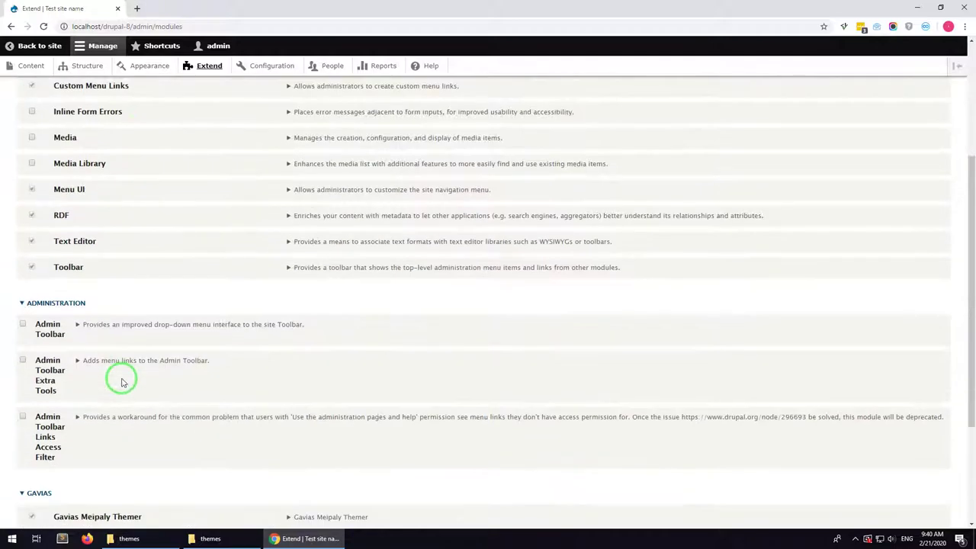
scroll(120, 381, "down", 3)
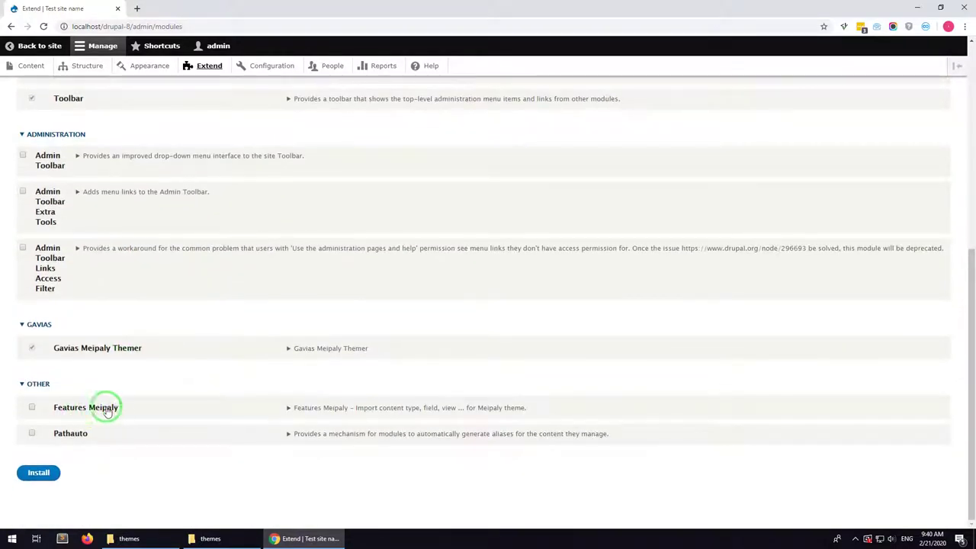
left_click_drag(122, 407, 52, 408)
left_click(140, 468)
left_click(36, 473)
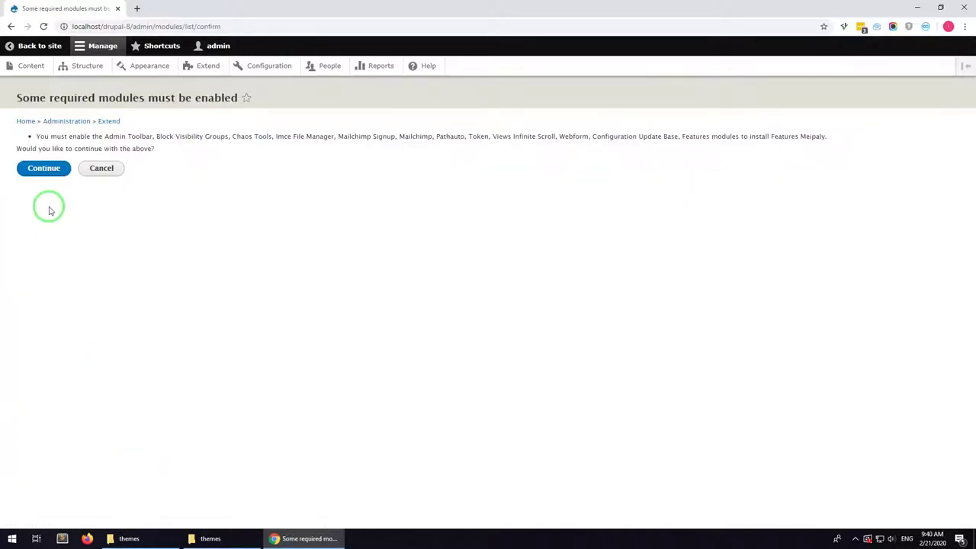
left_click(41, 169)
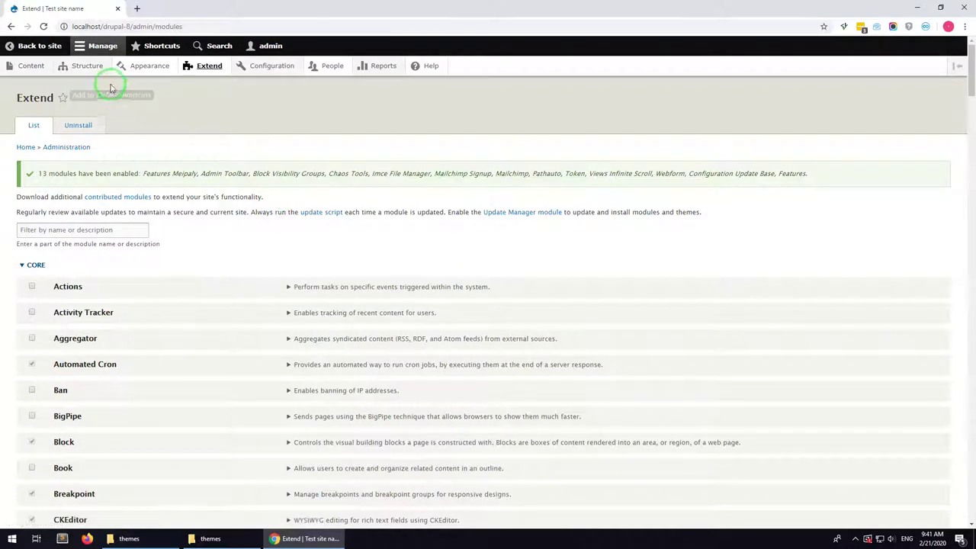
Step: In the block layout, move the Search and Breadcrumbs blocks from After Offcanvas to other regions
mouse_move(87, 67)
left_click(90, 87)
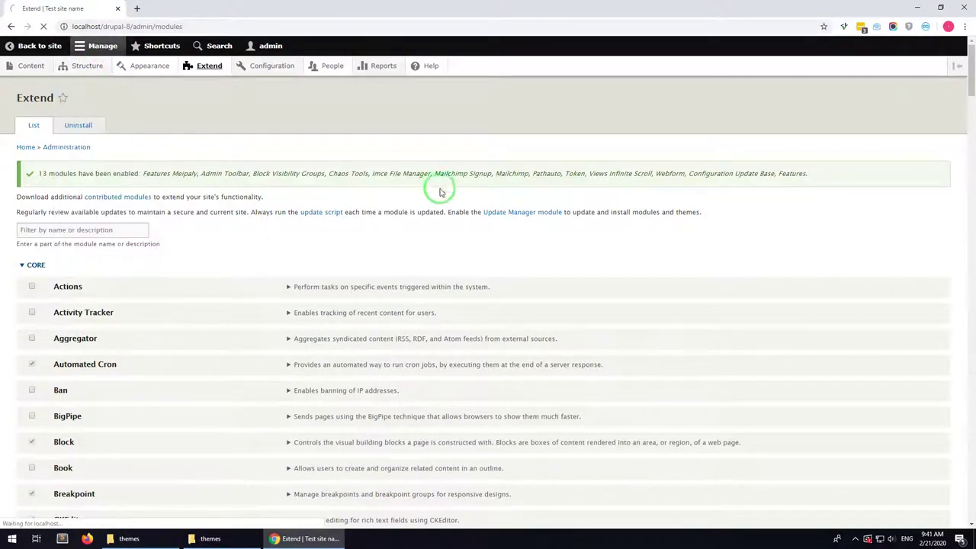
scroll(518, 255, "down", 2)
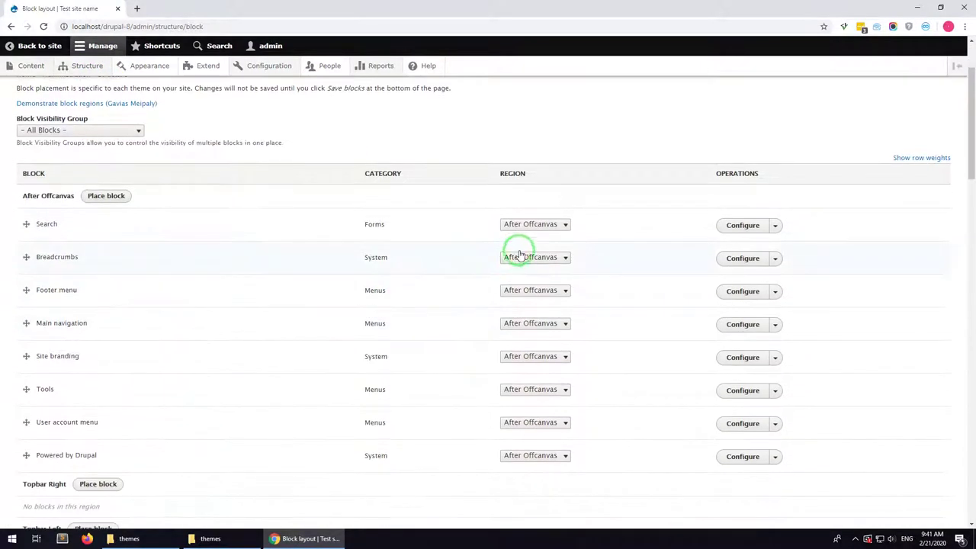
left_click(534, 224)
left_click(527, 271)
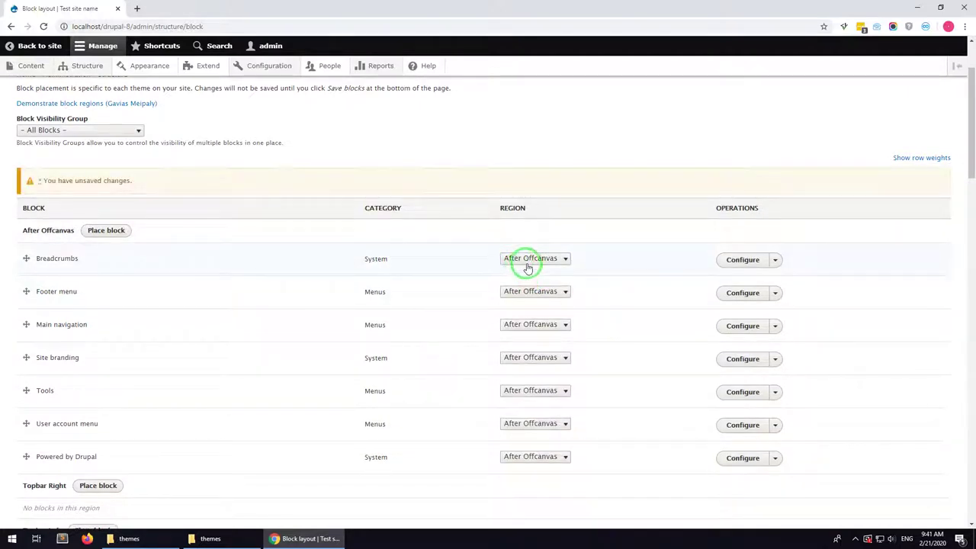
left_click(527, 263)
left_click(526, 343)
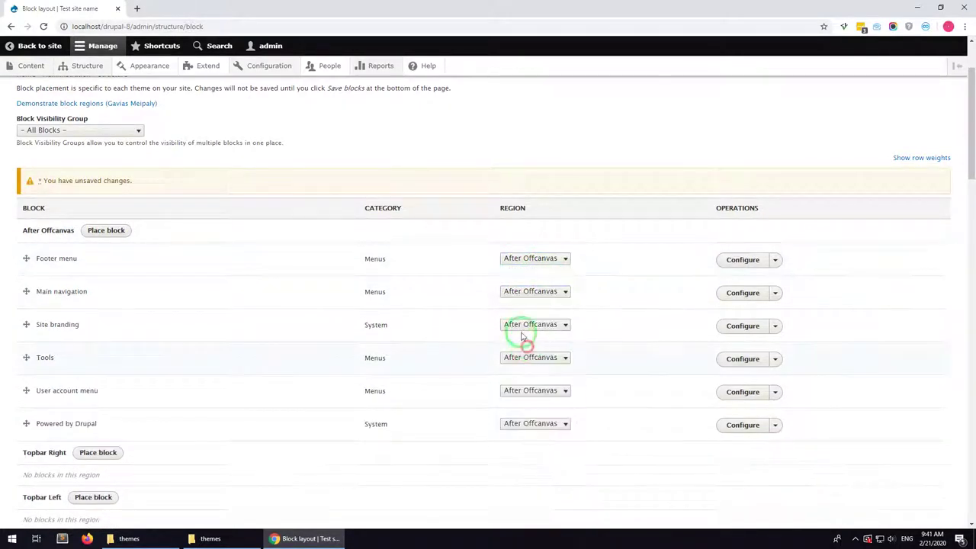
Step: Move the Footer menu block to the Other region and Main navigation to the Main menu region
left_click(526, 260)
scroll(526, 381, "down", 3)
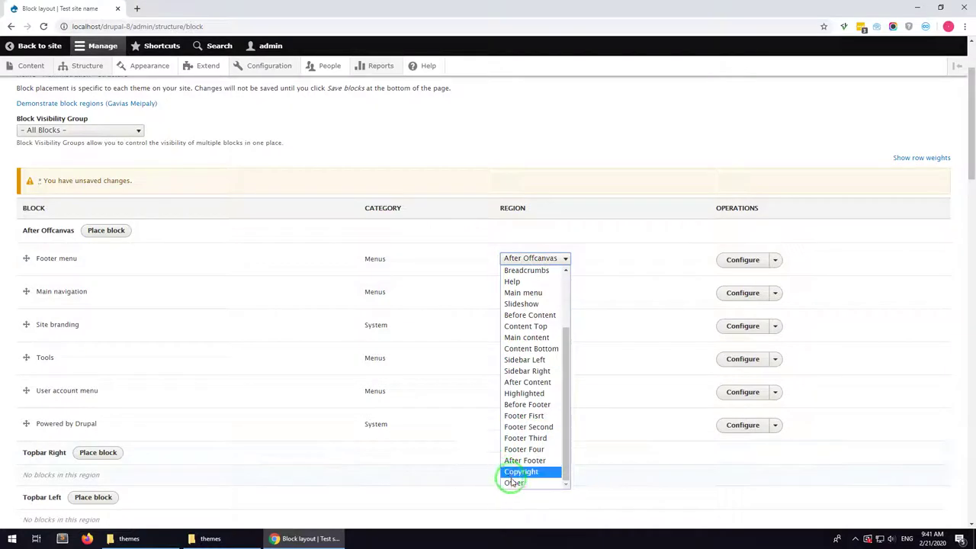
left_click(512, 482)
left_click(531, 264)
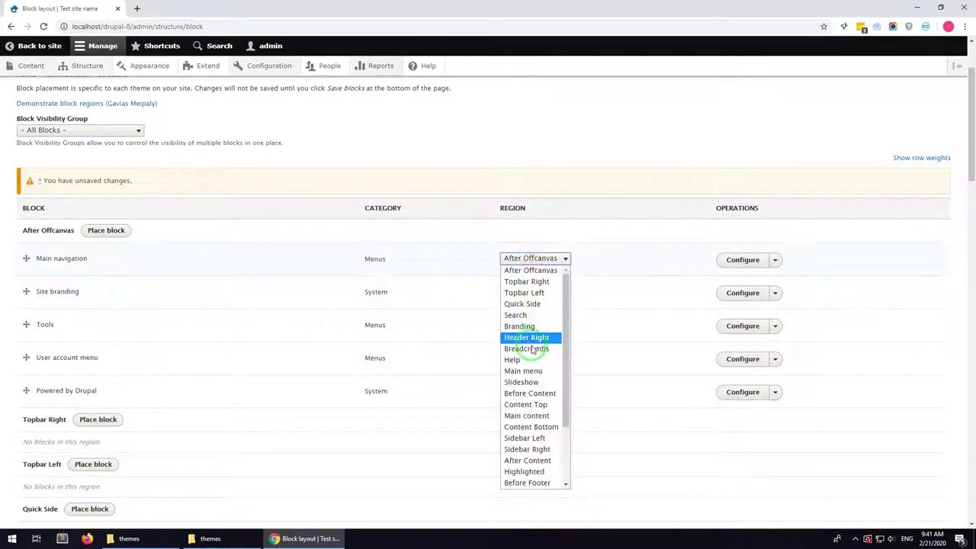
left_click(533, 370)
Step: Assign the Site branding block to the Branding region and the Tools block to Other
left_click(534, 260)
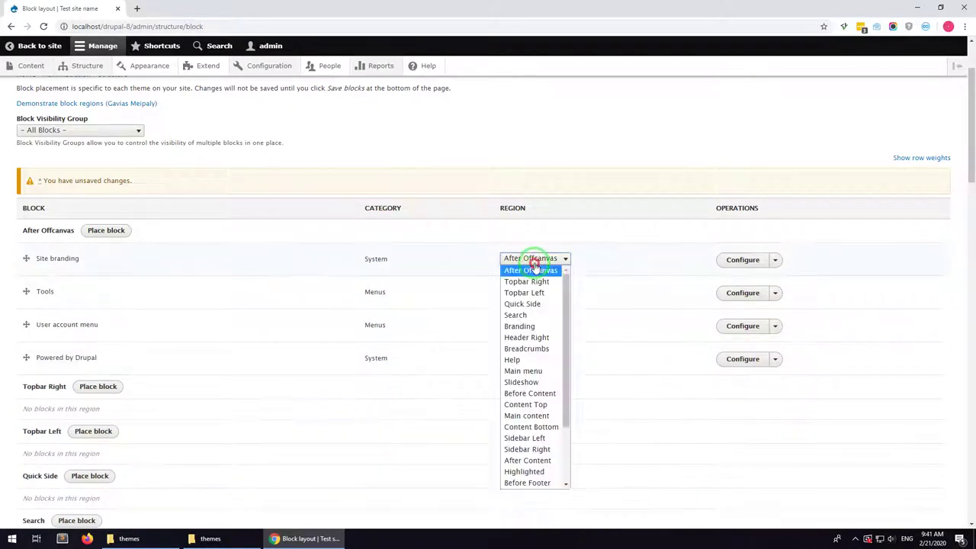
left_click(529, 315)
left_click(527, 257)
scroll(519, 457, "down", 3)
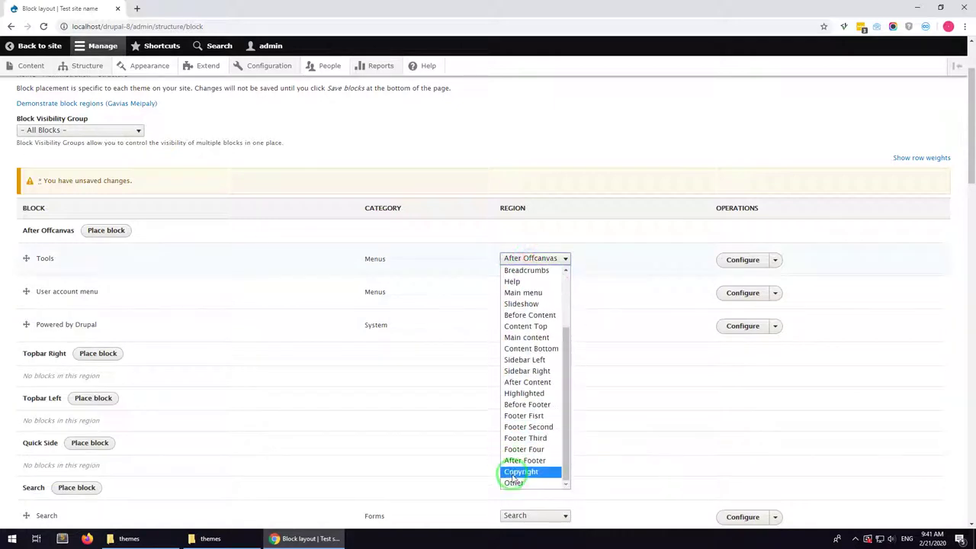
left_click(519, 471)
Step: Move the User account menu block to Other and Powered by Drupal to the Copyright region
left_click(526, 260)
scroll(496, 442, "down", 3)
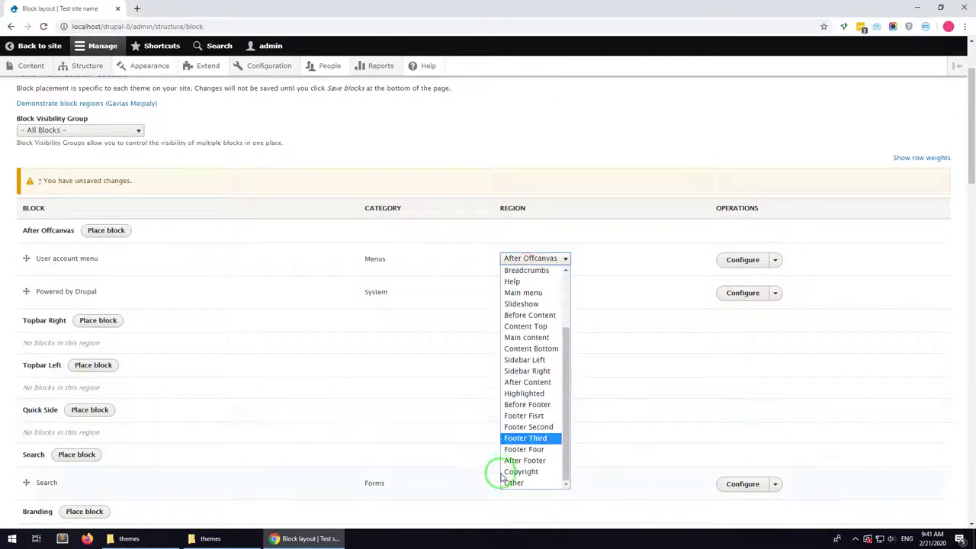
left_click(509, 476)
left_click(534, 258)
scroll(501, 443, "down", 2)
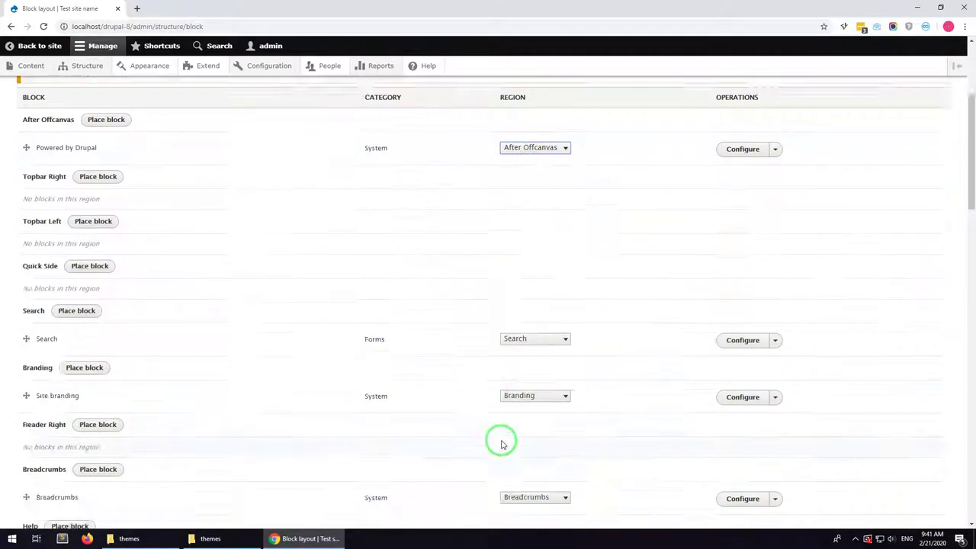
scroll(531, 200, "up", 1)
left_click(531, 203)
scroll(526, 366, "down", 4)
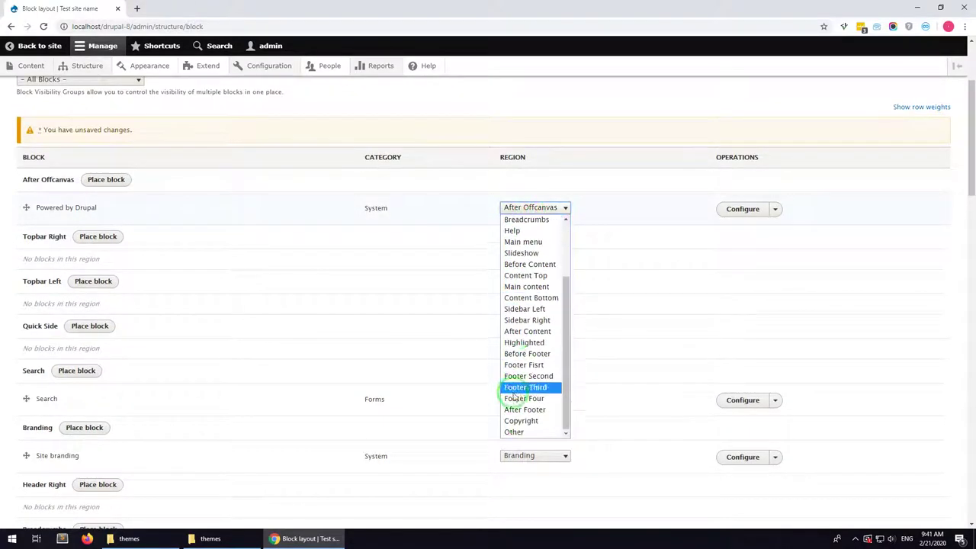
left_click(519, 423)
Step: Move the Page title block from Main content to the Other region
scroll(122, 305, "down", 2)
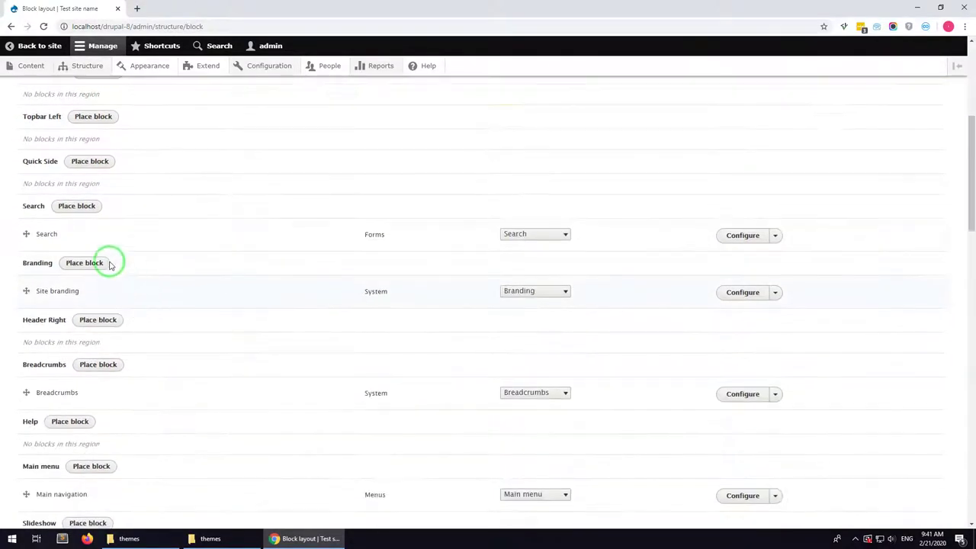
scroll(77, 308, "down", 4)
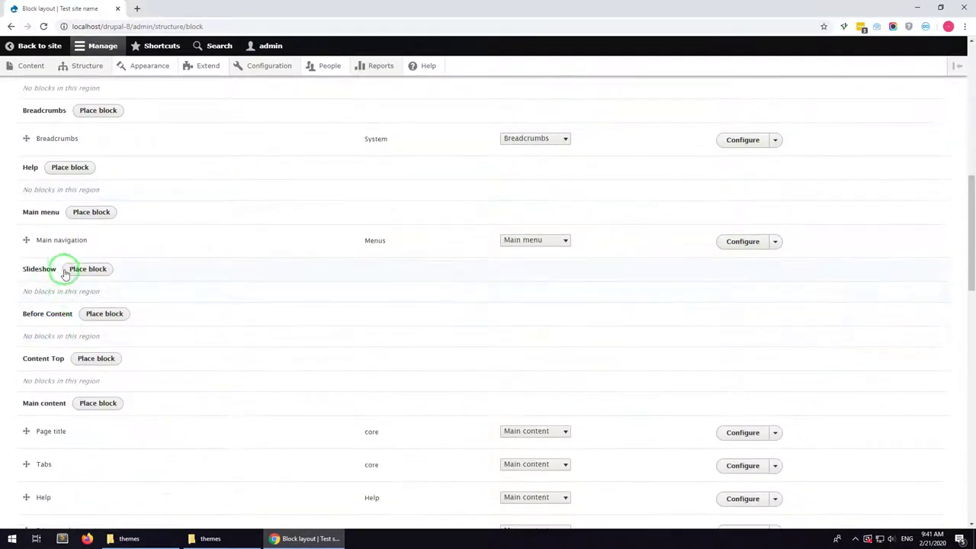
scroll(59, 324, "down", 2)
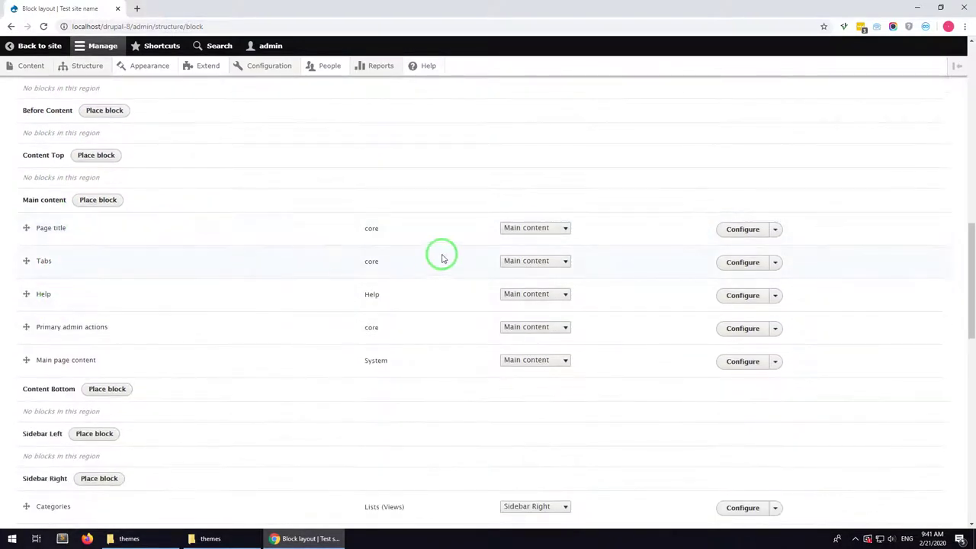
left_click(526, 229)
scroll(534, 396, "down", 3)
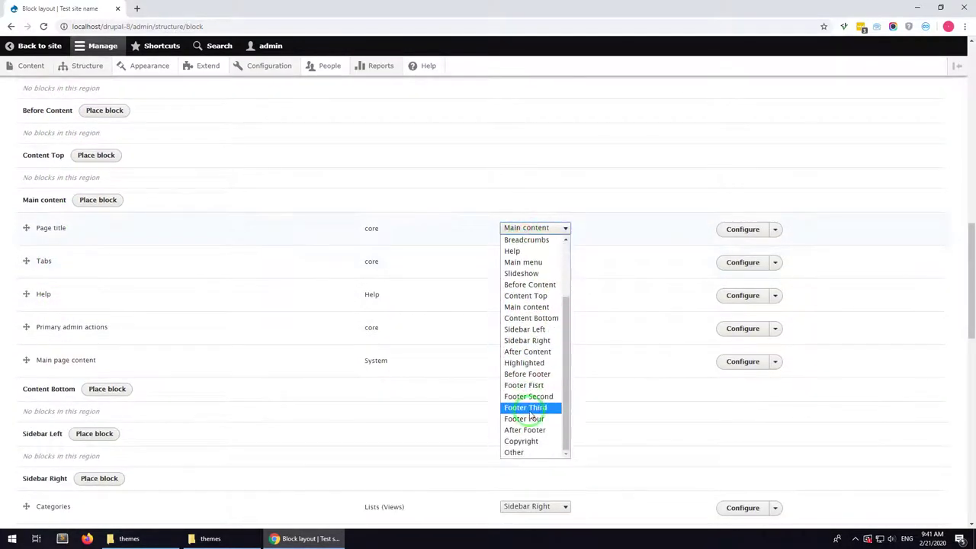
left_click(525, 453)
Step: Move the Tabs, Help and Primary admin actions blocks from Main content to the Help region
left_click(526, 228)
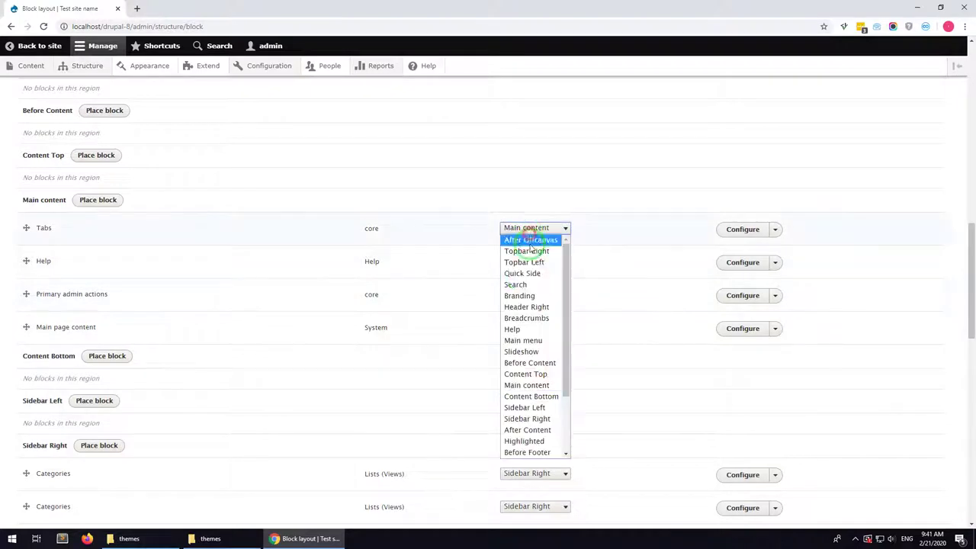
left_click(516, 329)
left_click(518, 228)
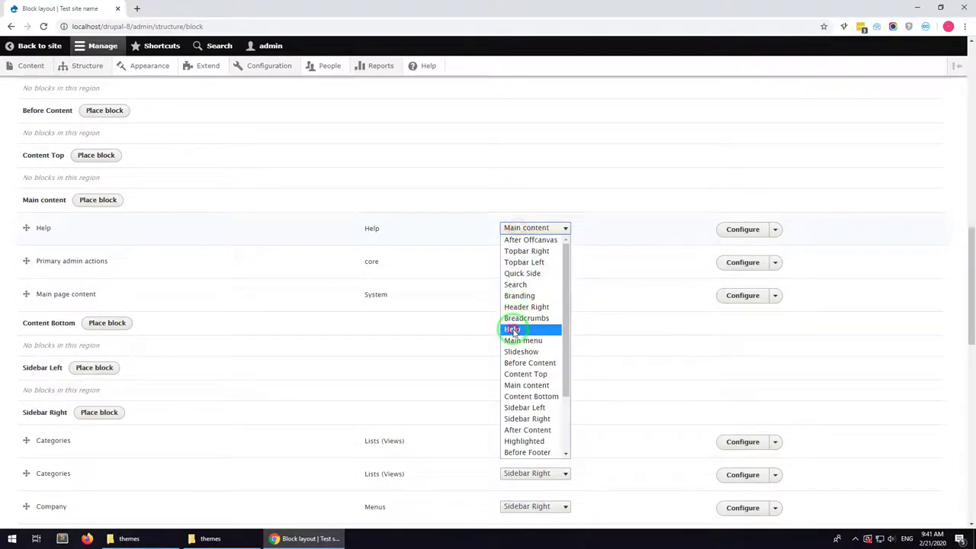
left_click(516, 329)
left_click(532, 229)
left_click(516, 329)
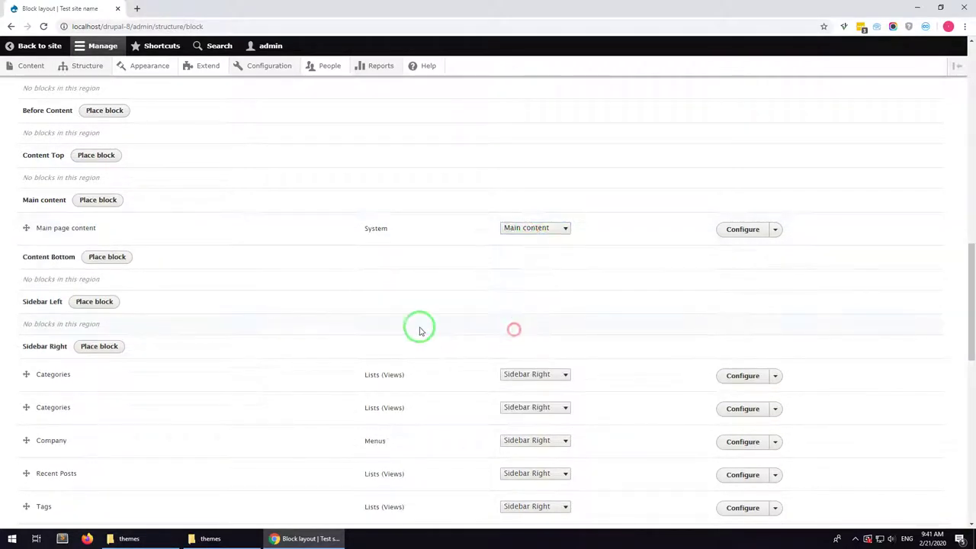
Step: Review the remaining block regions down to Other, leaving Status messages in Highlighted, and save the block layout
scroll(353, 329, "down", 2)
scroll(281, 362, "down", 3)
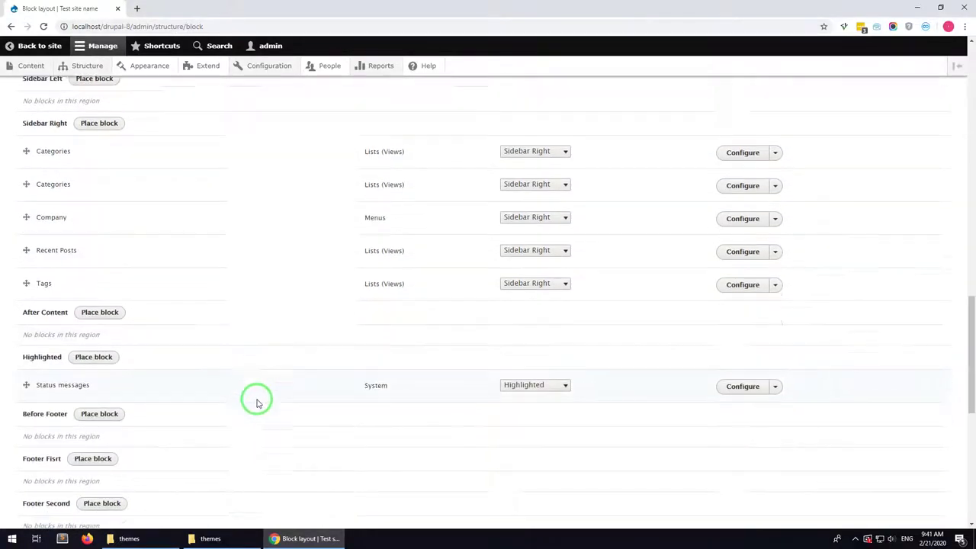
left_click(563, 305)
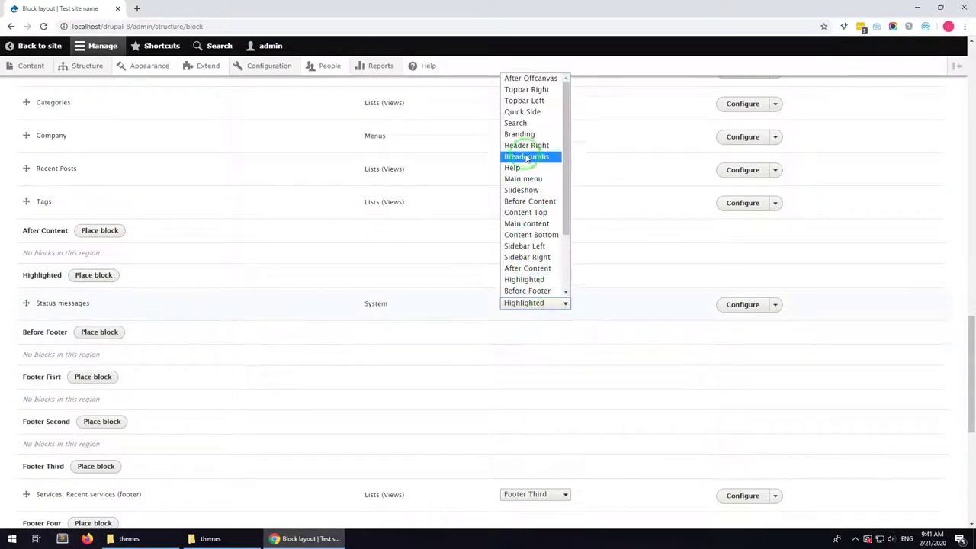
key("Escape")
scroll(307, 344, "down", 5)
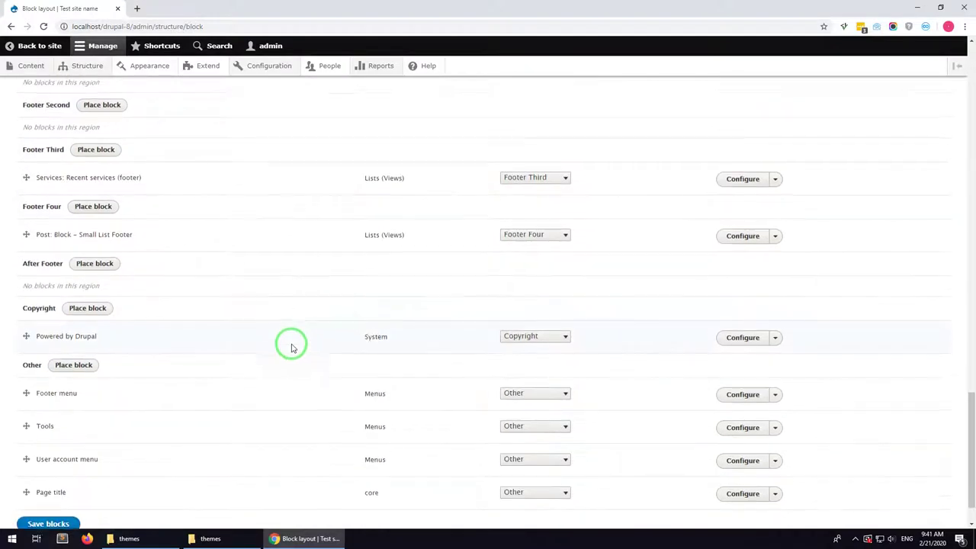
scroll(298, 353, "down", 1)
left_click(48, 471)
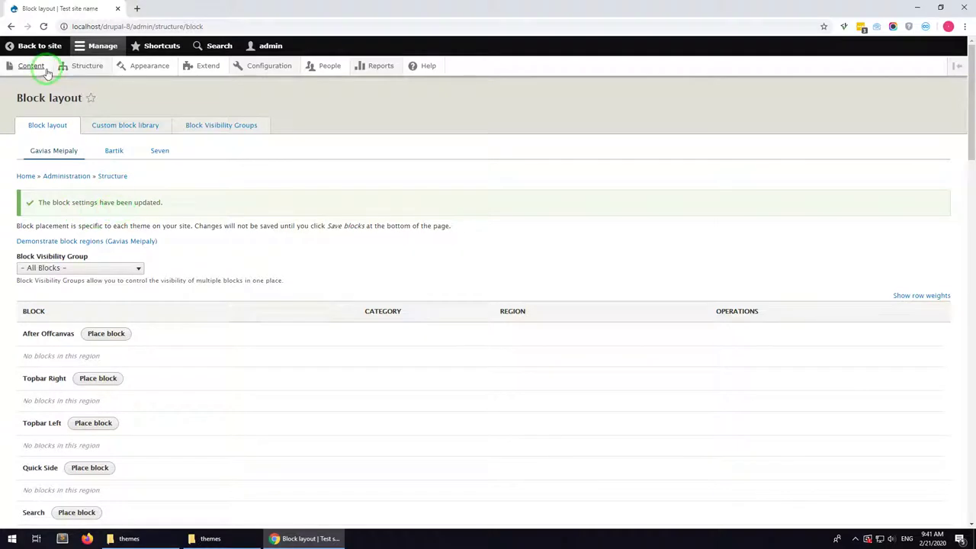
Step: Open the site's front page in a new tab, check the new theme, and return to the block layout
right_click(40, 47)
left_click(107, 54)
left_click(147, 9)
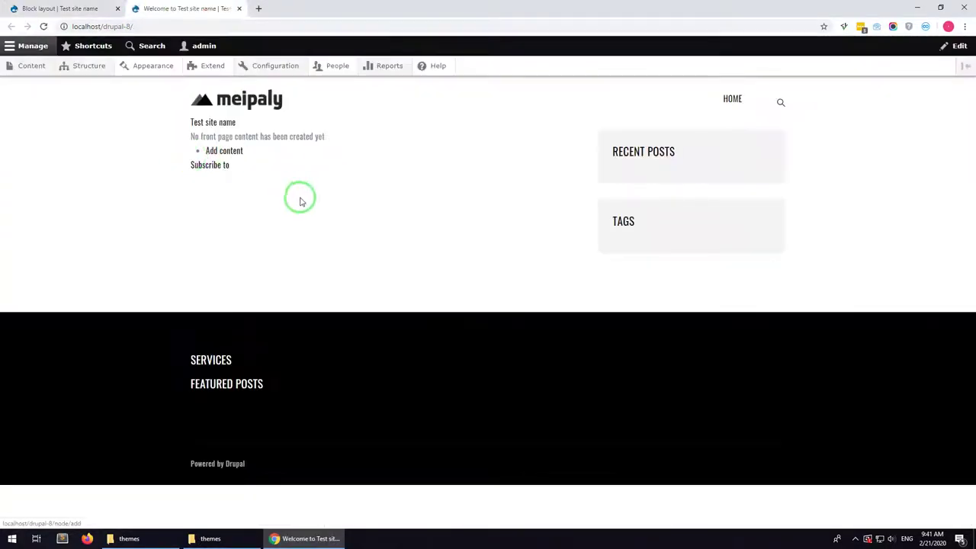
left_click(43, 7)
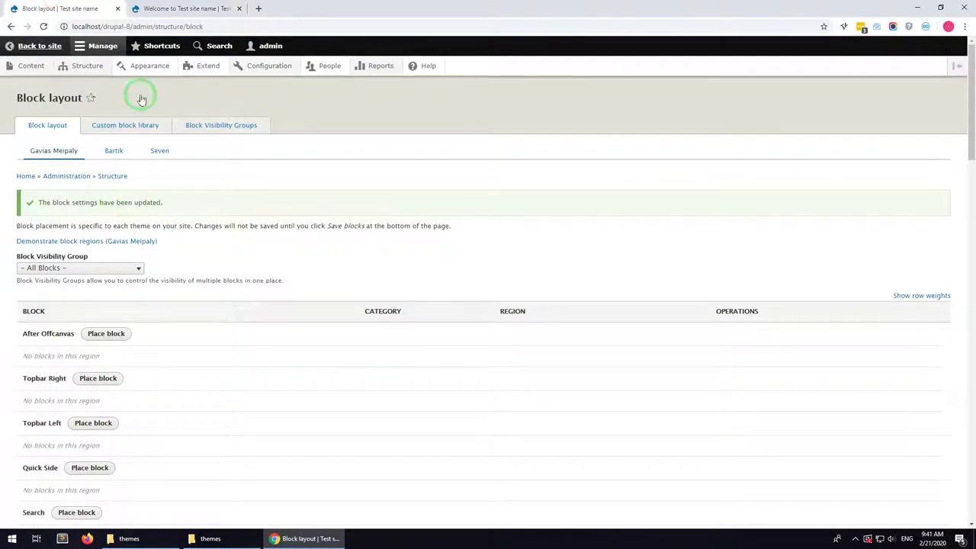
Step: Enable the Content Builder field on the Basic page content type's form display
mouse_move(99, 77)
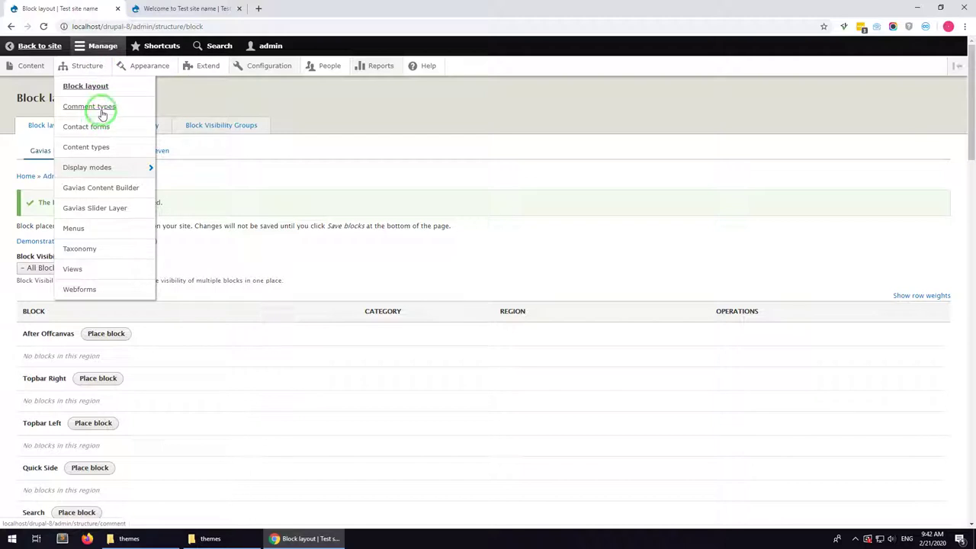
left_click(98, 150)
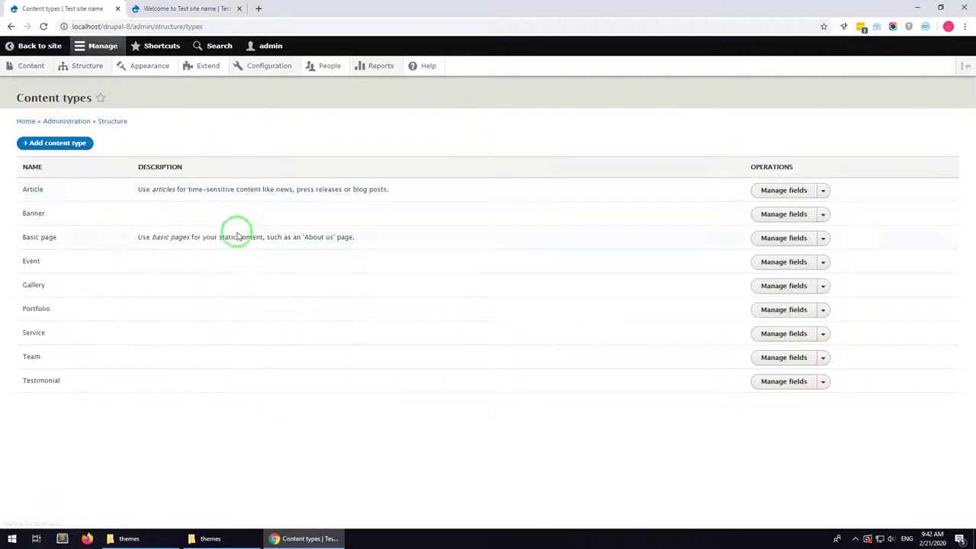
left_click(767, 238)
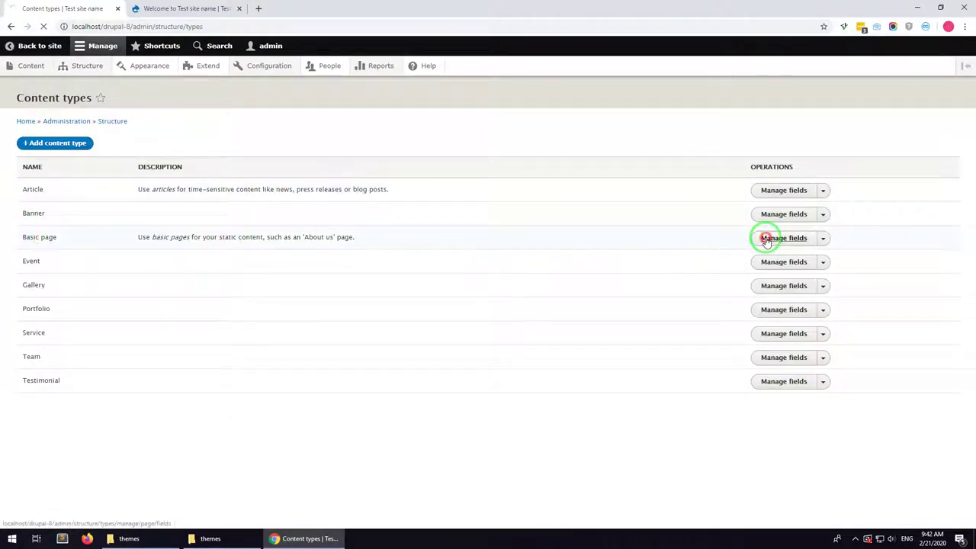
left_click(156, 127)
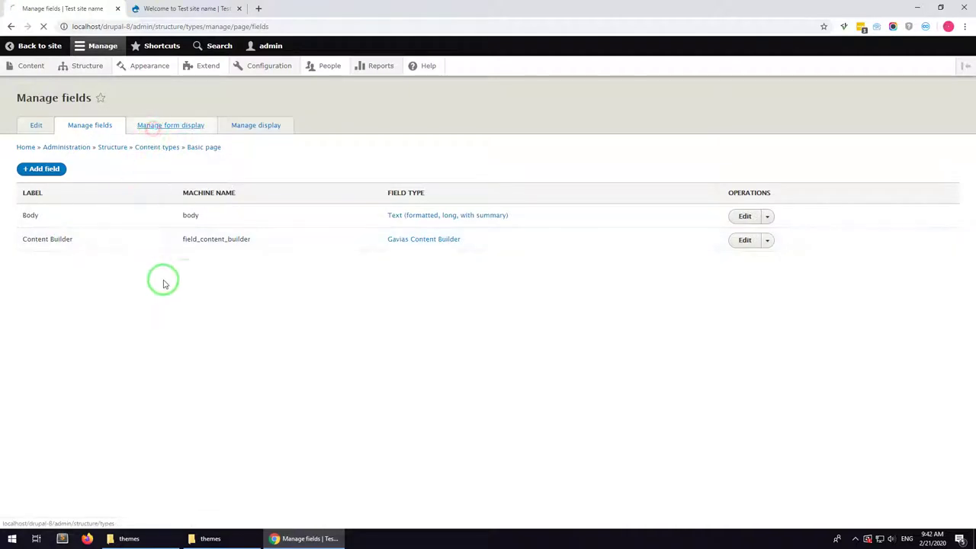
left_click_drag(25, 445, 37, 424)
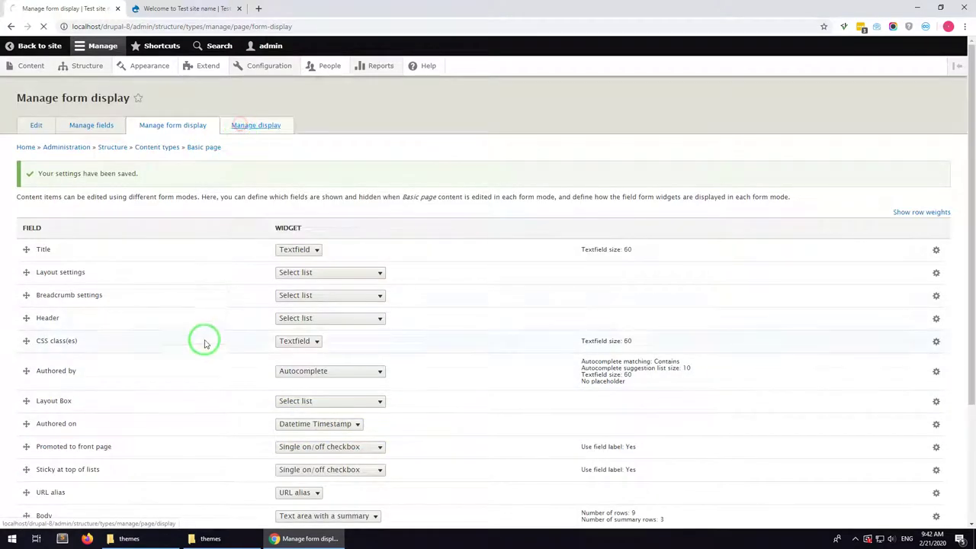
Step: Enable Content Builder on the Basic page's default display, set its label to Hidden, and save
mouse_move(26, 322)
left_mouse_down()
mouse_move(25, 288)
mouse_move(26, 323)
left_mouse_up()
left_click(35, 377)
left_click(282, 280)
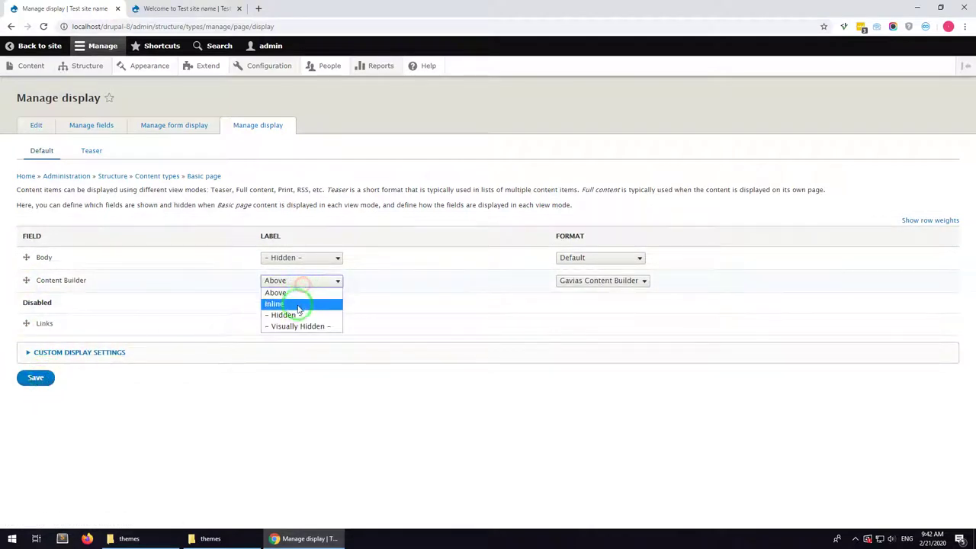
left_click(296, 315)
left_click(31, 387)
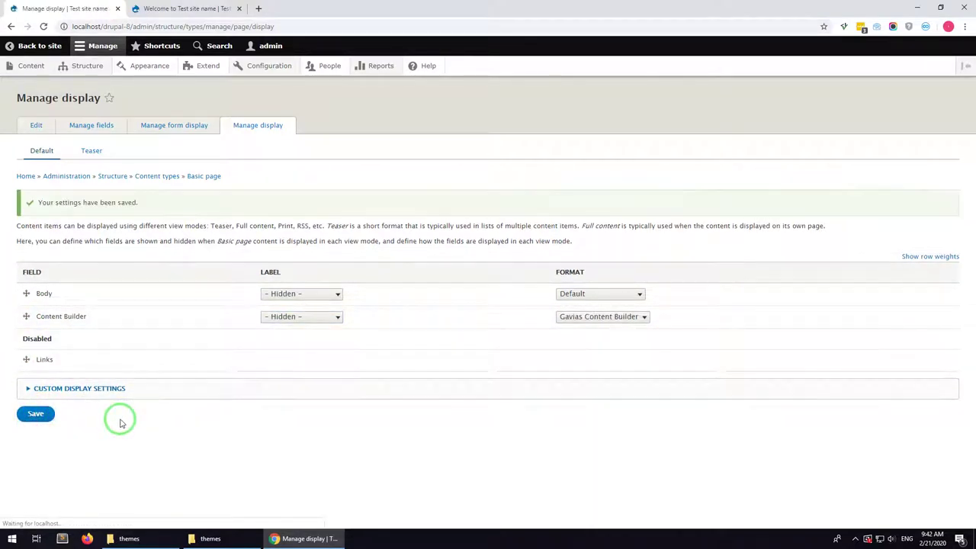
Step: Start a new Basic page and title it Home Page
left_click(31, 65)
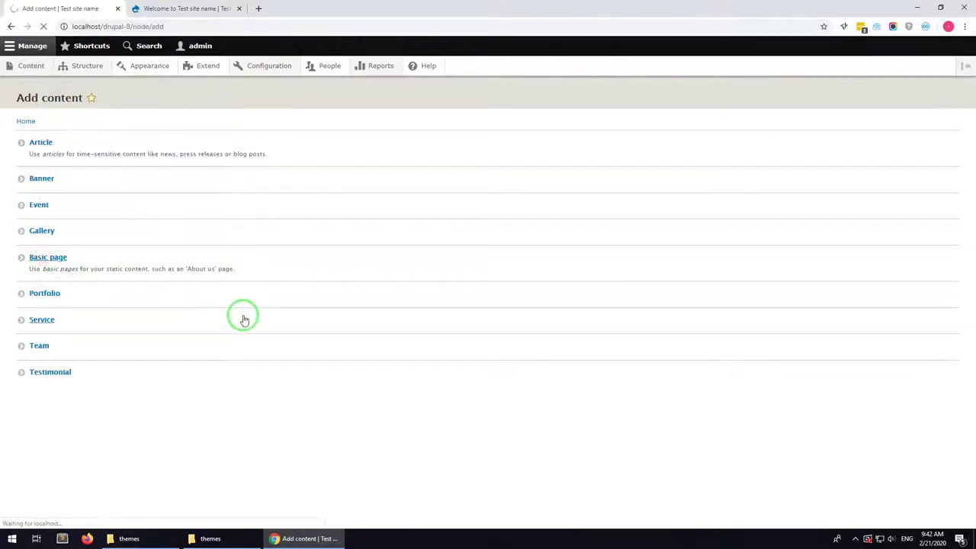
left_click(211, 158)
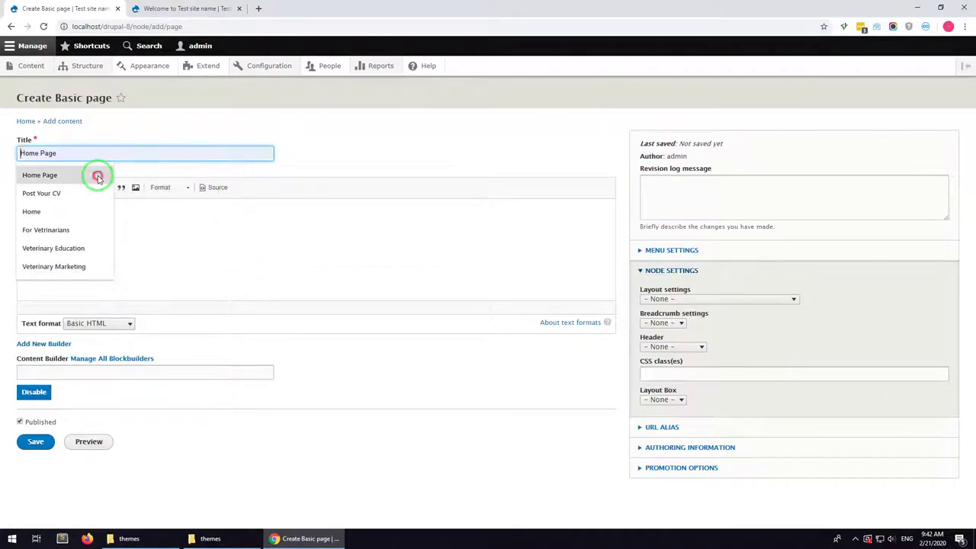
left_click(96, 175)
Step: Add a new Gavias Content Builder titled Home and attach it to the page
left_click(55, 343)
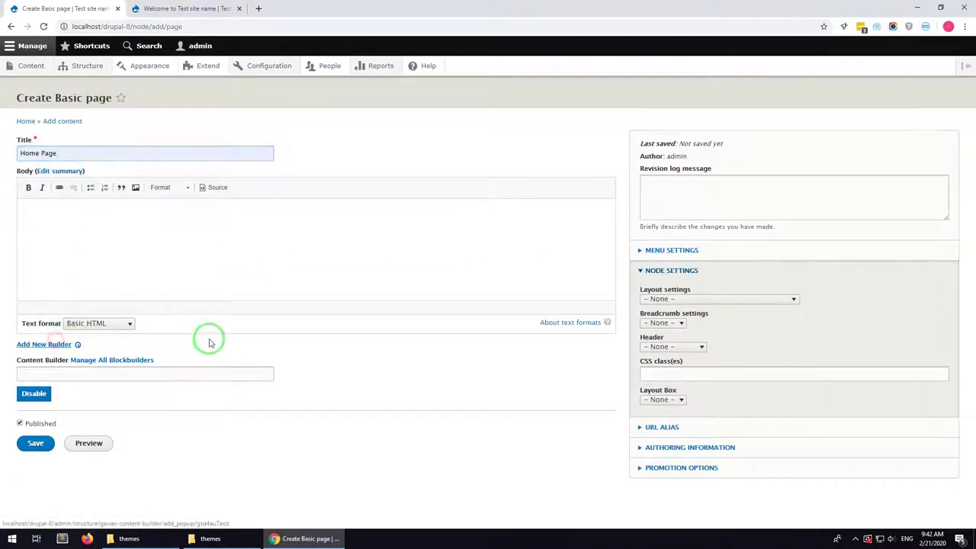
left_click(235, 260)
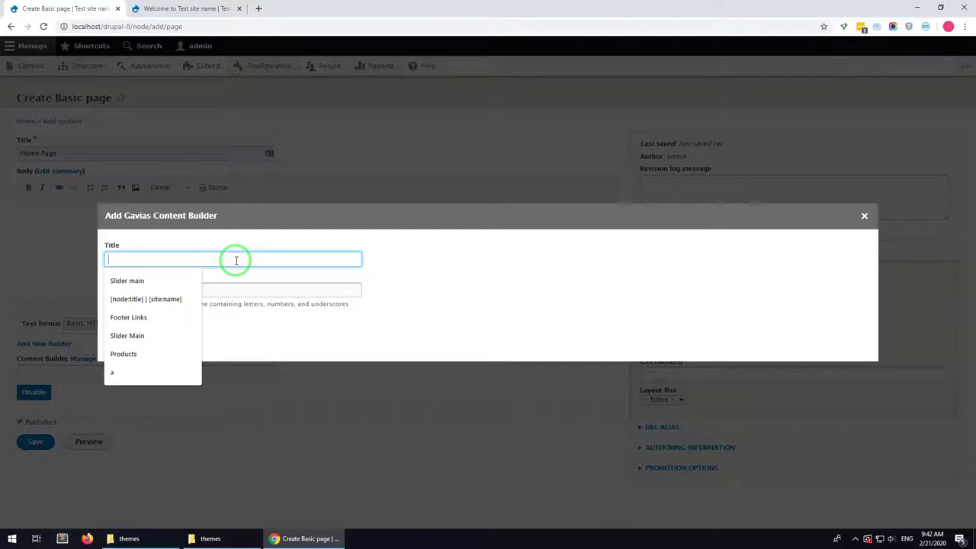
type("Home")
left_click(131, 317)
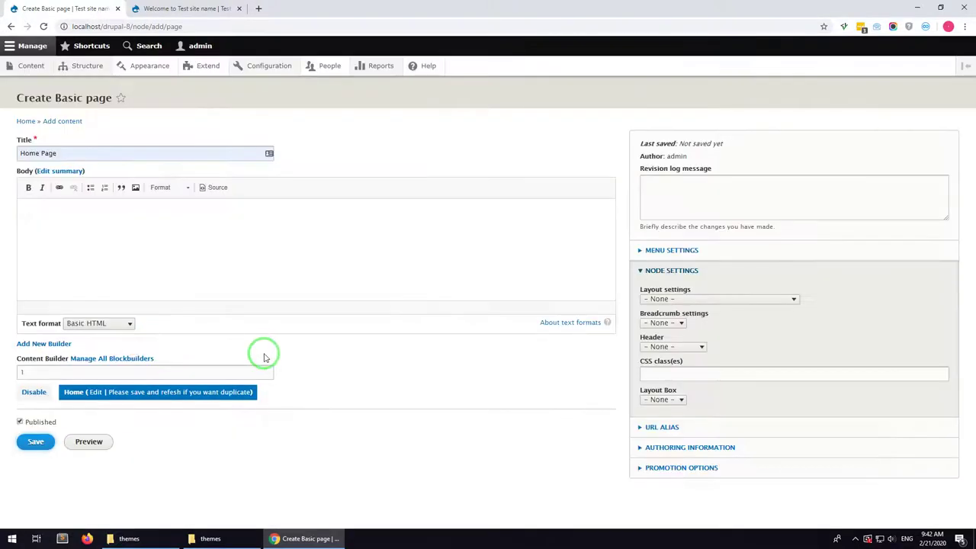
Step: Set the page's layout to Fullwith no sidebar (use for block builder), breadcrumb to Disable and CSS class to hidden-title, then save
left_click(665, 299)
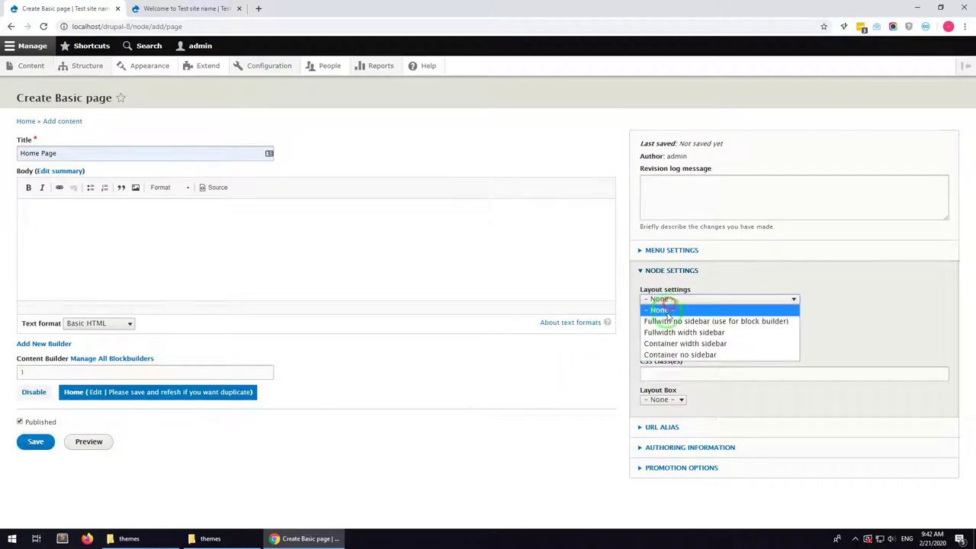
left_click(665, 321)
left_click(662, 324)
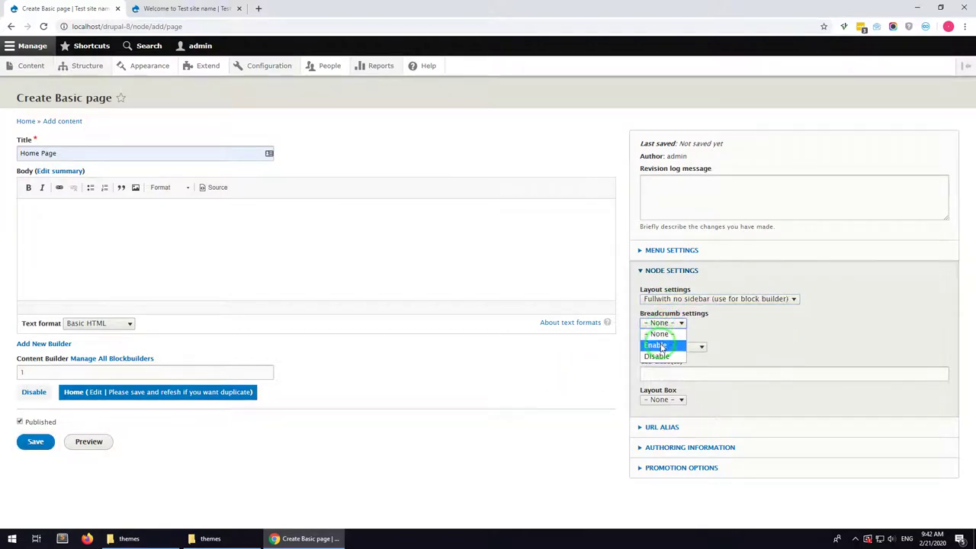
left_click(661, 349)
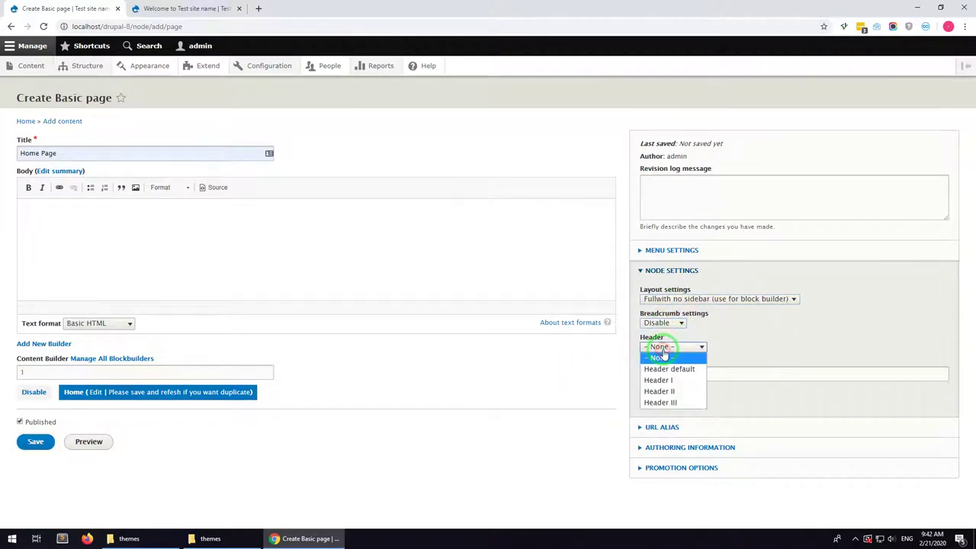
left_click(665, 357)
left_click(665, 371)
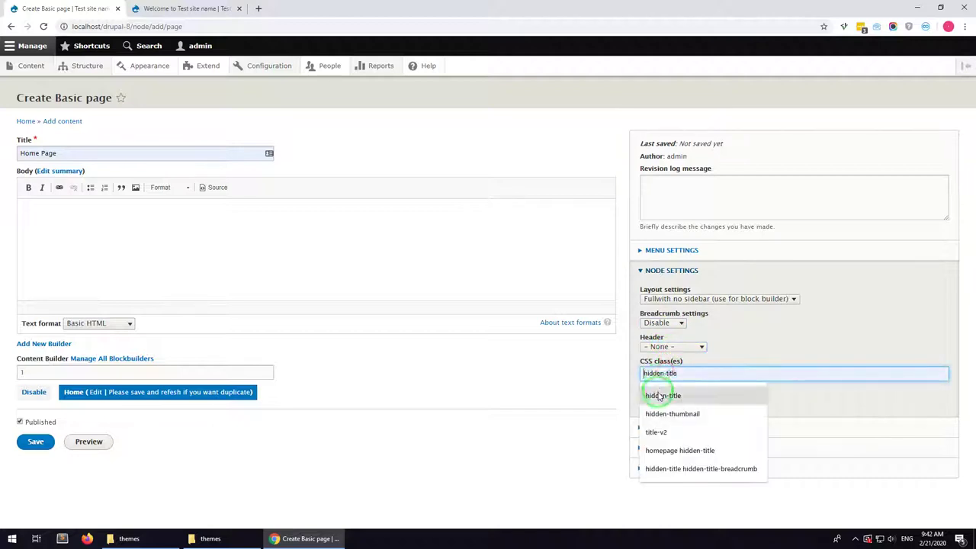
left_click(660, 394)
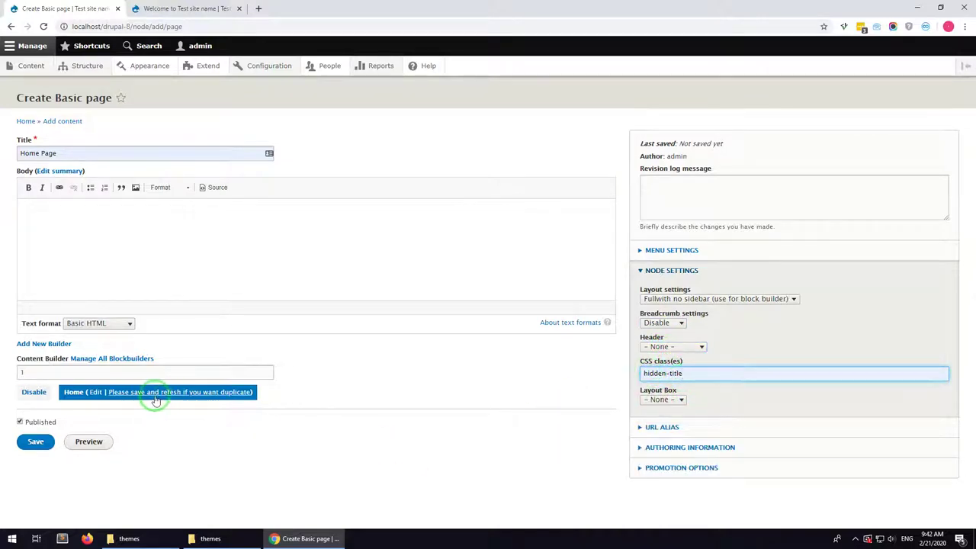
left_click(45, 440)
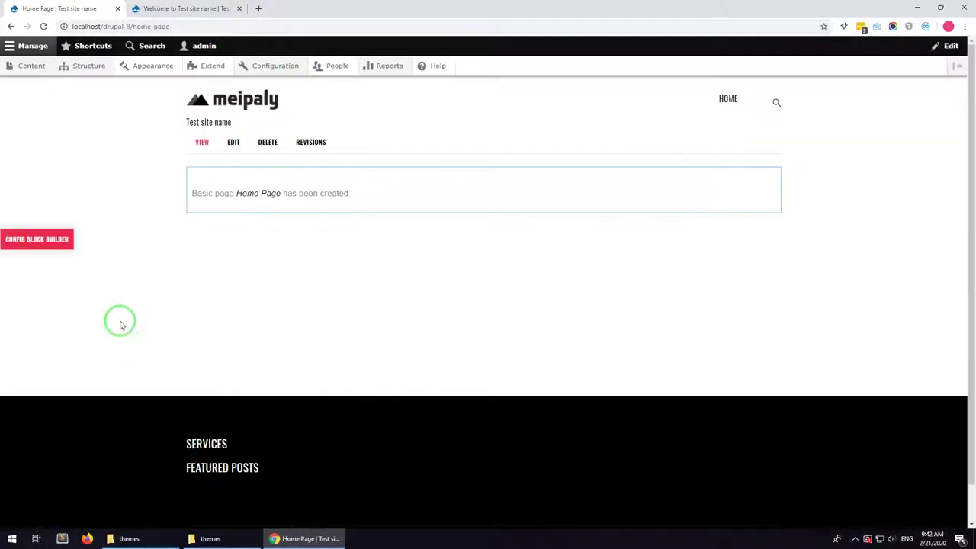
Step: Edit the Home Page, open the import form of its Home builder, and switch to the File Explorer themes window
left_click(236, 143)
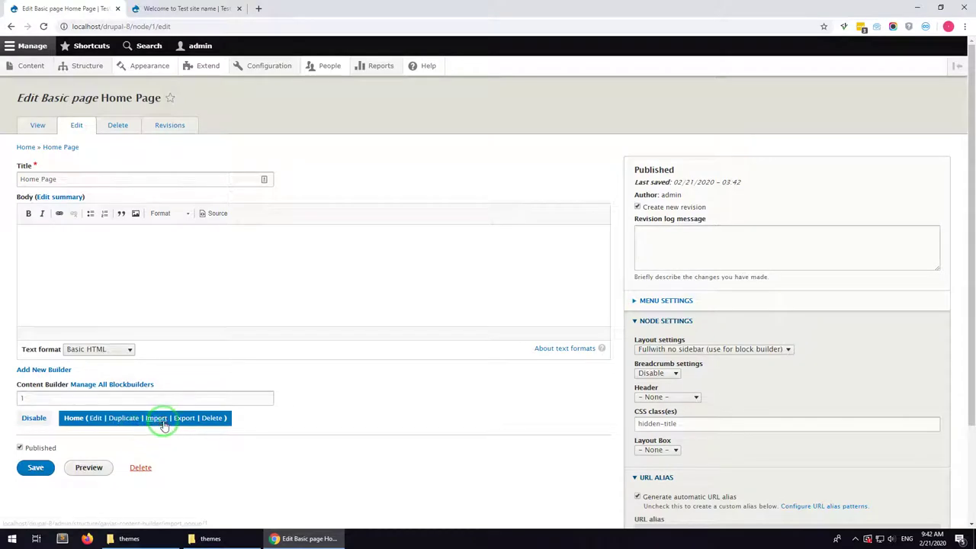
left_click(157, 418)
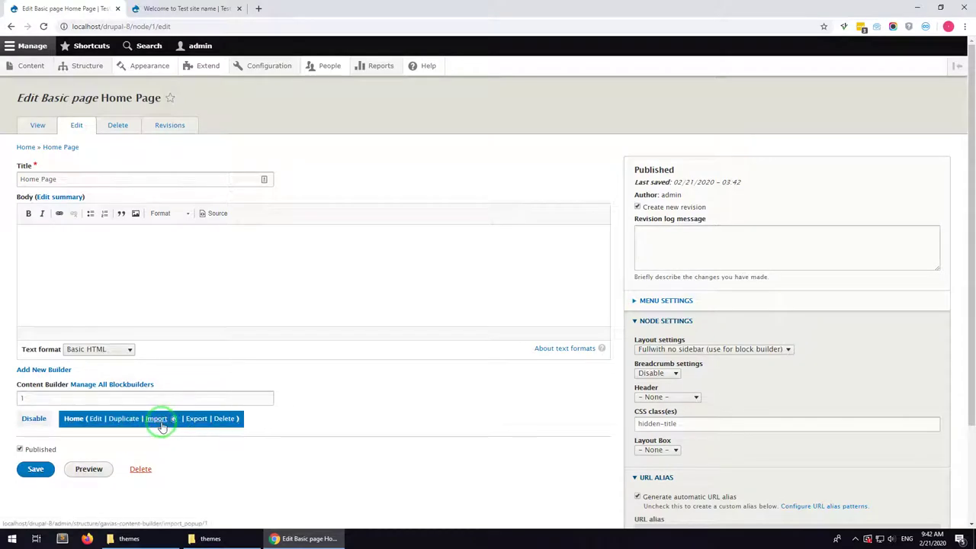
left_click(227, 541)
left_click(227, 541)
left_click(227, 541)
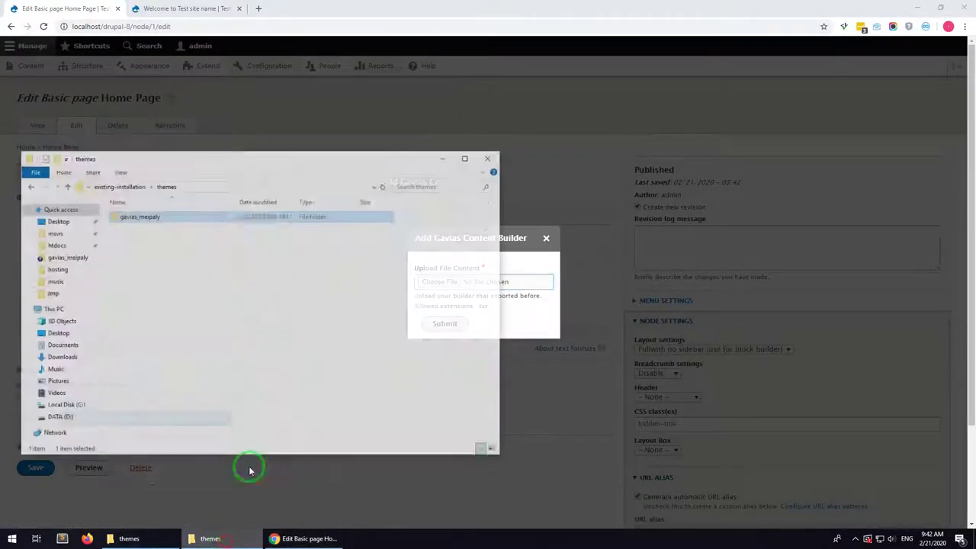
Step: Extract files_export_content_builder.zip from the main Meipaly theme package folder into its own folder
left_click(126, 169)
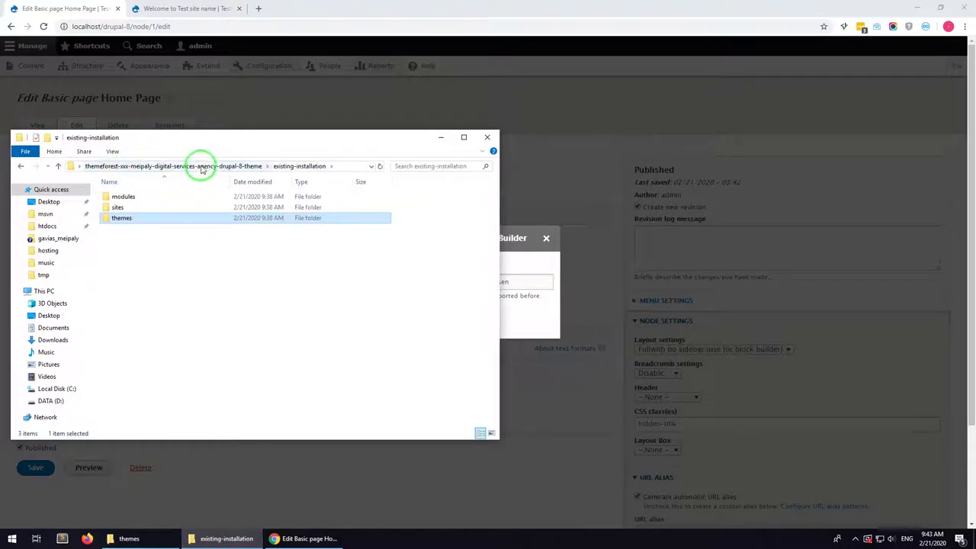
left_click(201, 164)
left_click(150, 230)
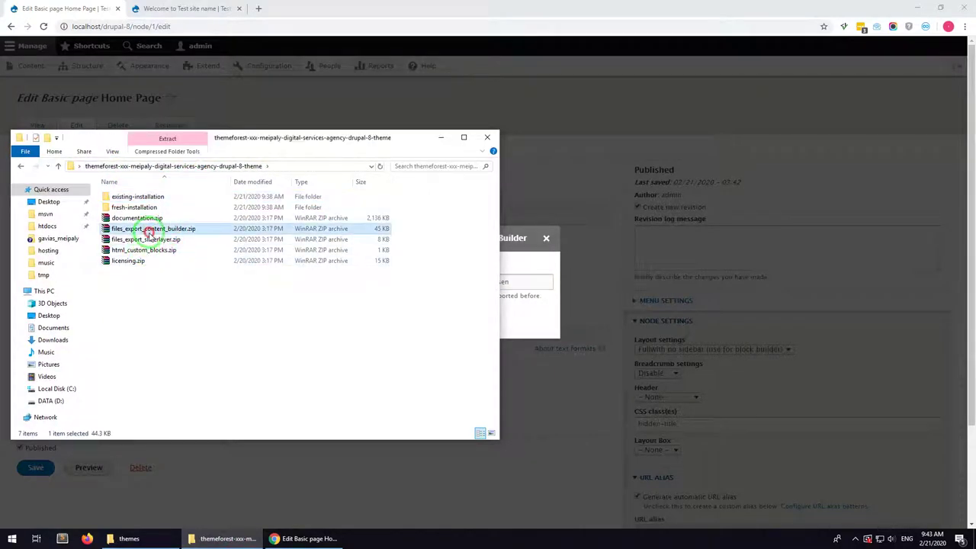
right_click(164, 231)
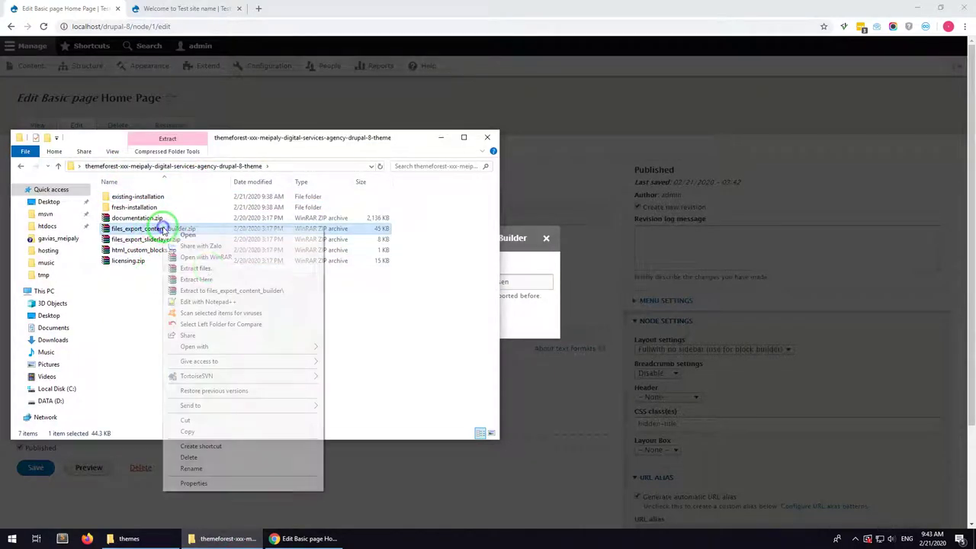
left_click(177, 293)
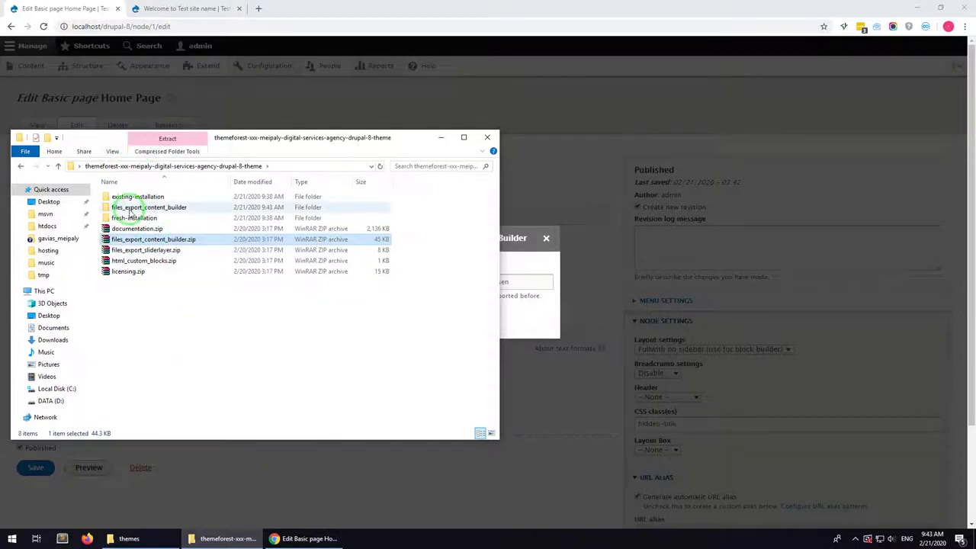
Step: Import home-1.txt from the extracted files_export_content_builder folder into the Home builder and look over the updated page
double_click(128, 209)
left_click_drag(137, 137, 671, 199)
double_click(658, 254)
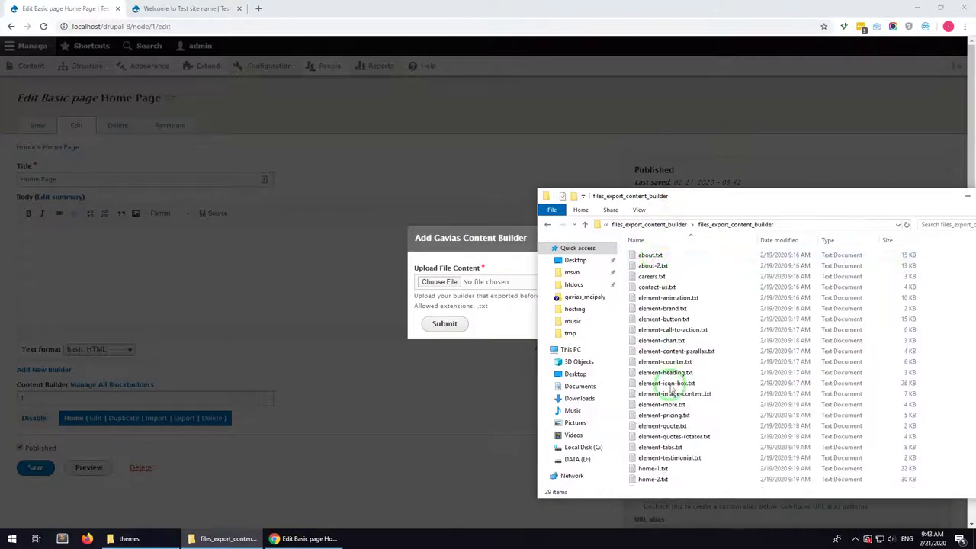
scroll(679, 397, "down", 3)
left_click_drag(653, 397, 436, 292)
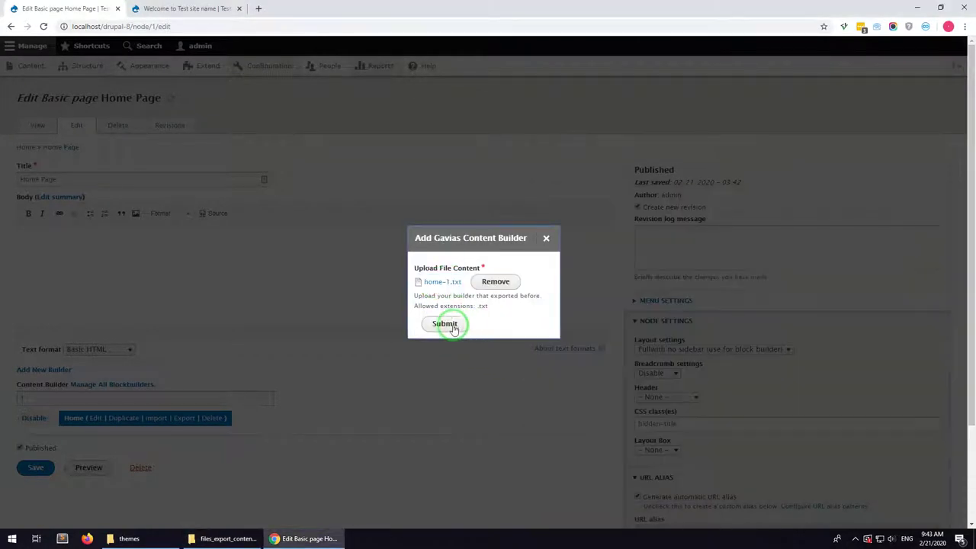
left_click(448, 324)
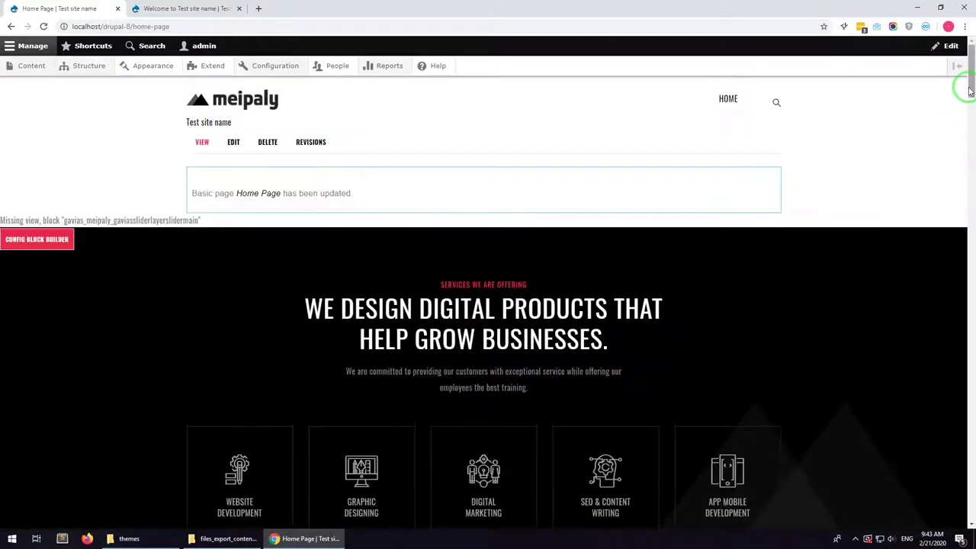
left_click_drag(963, 84, 920, 83)
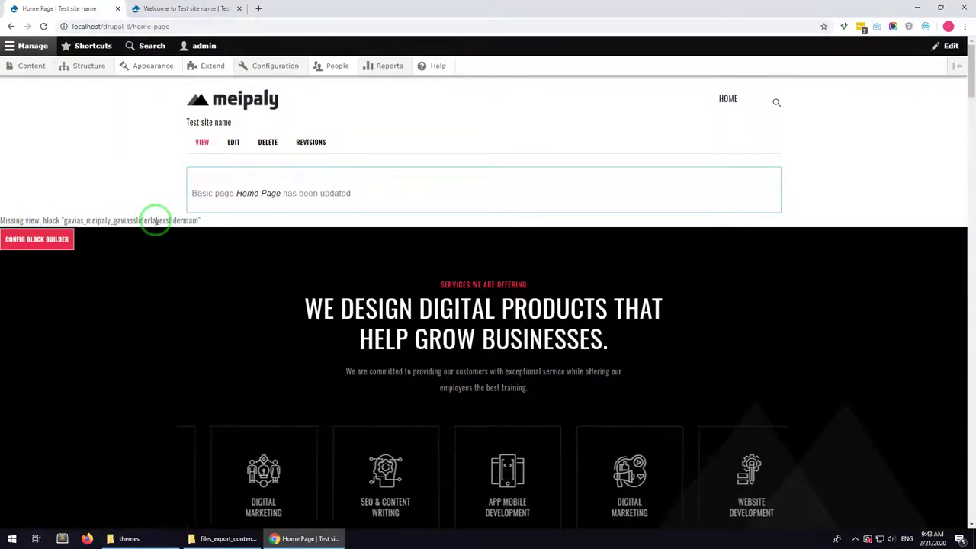
Step: Add a Gavias Slider Layer group titled Slider main
mouse_move(86, 69)
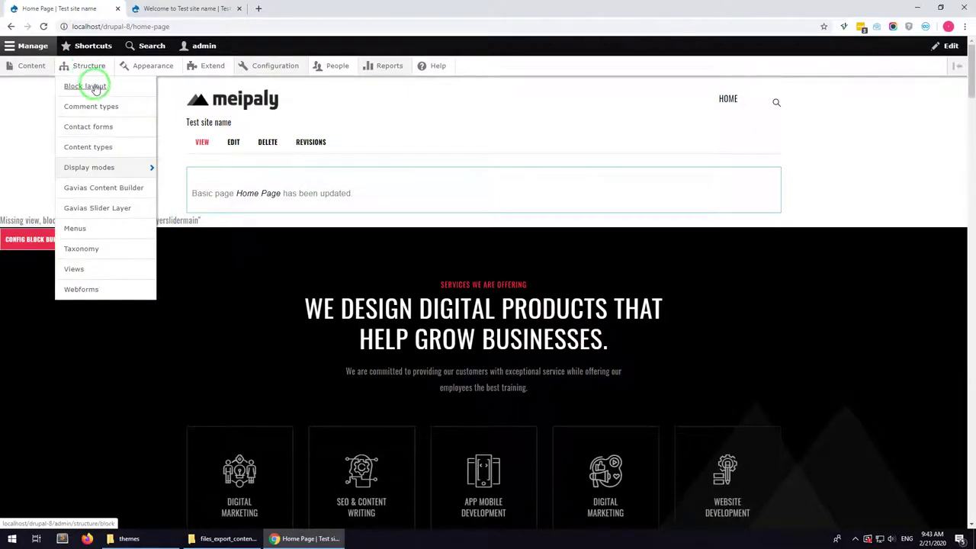
left_click(98, 208)
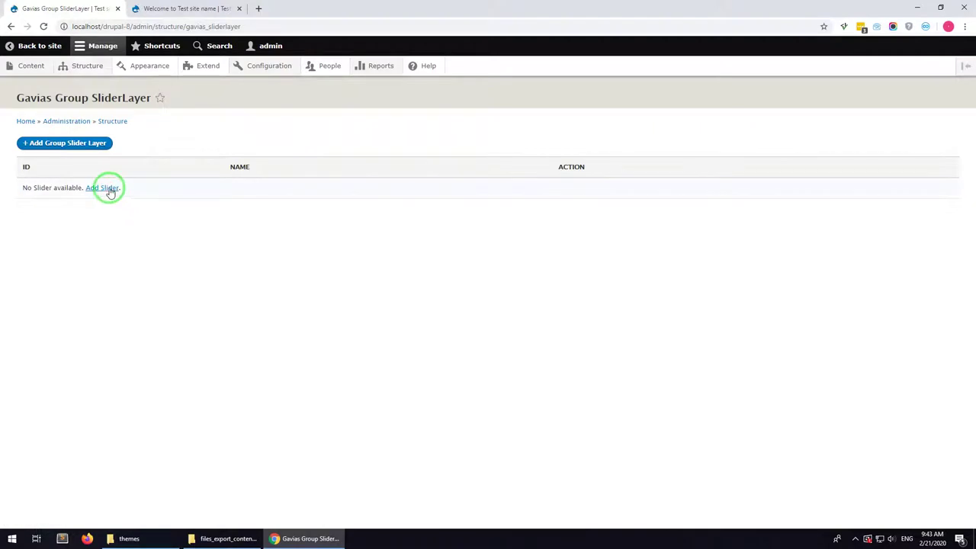
left_click(139, 152)
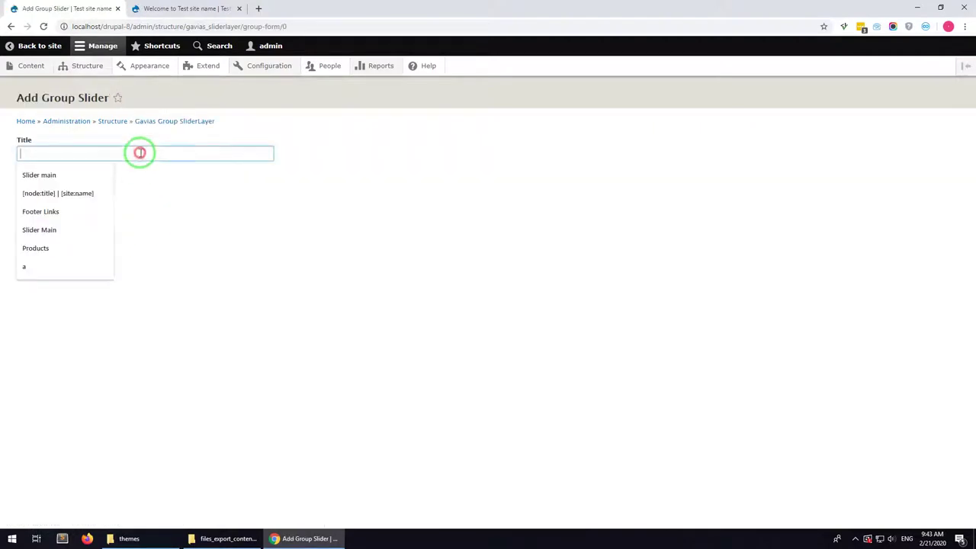
left_click(46, 173)
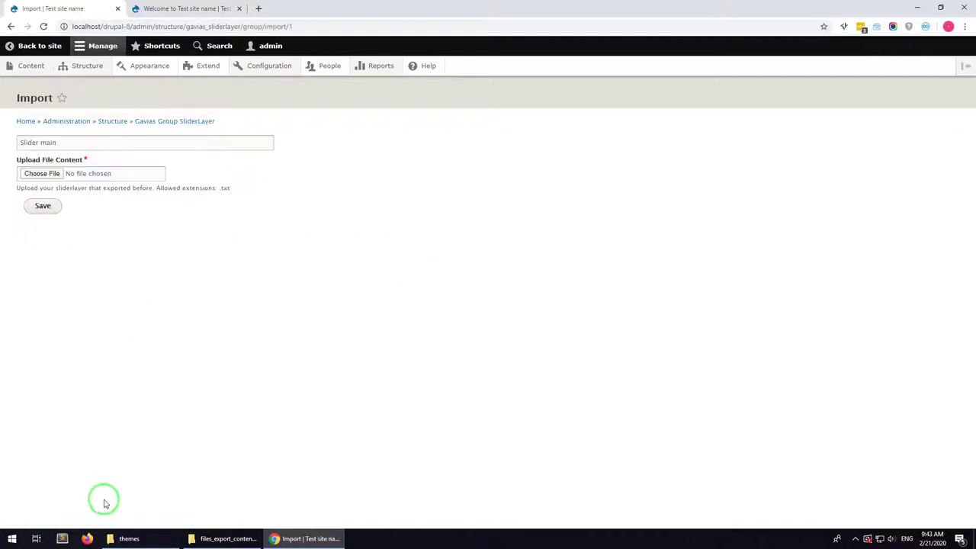
Step: Extract files_export_sliderlayer.zip from the theme package folder in File Explorer into its own folder
left_click(205, 540)
left_click(660, 225)
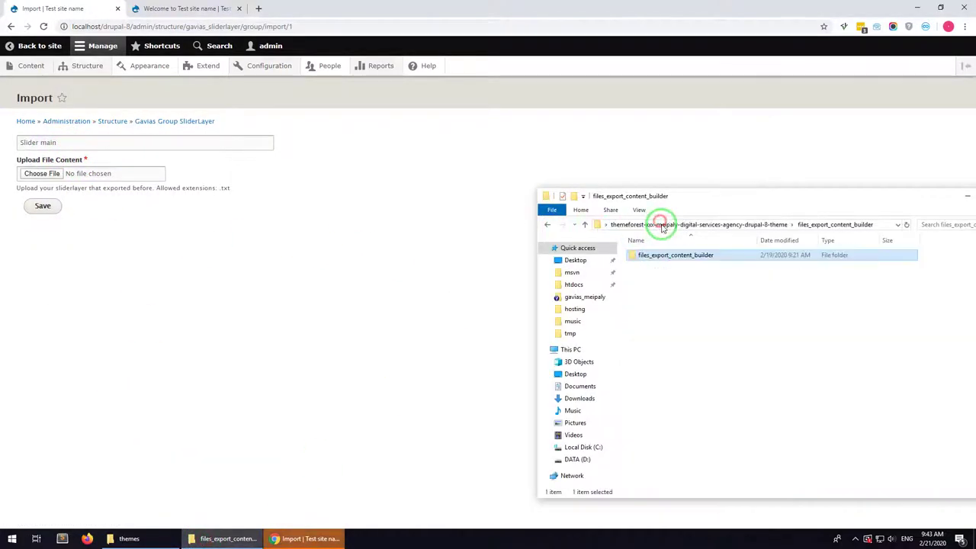
left_click(748, 225)
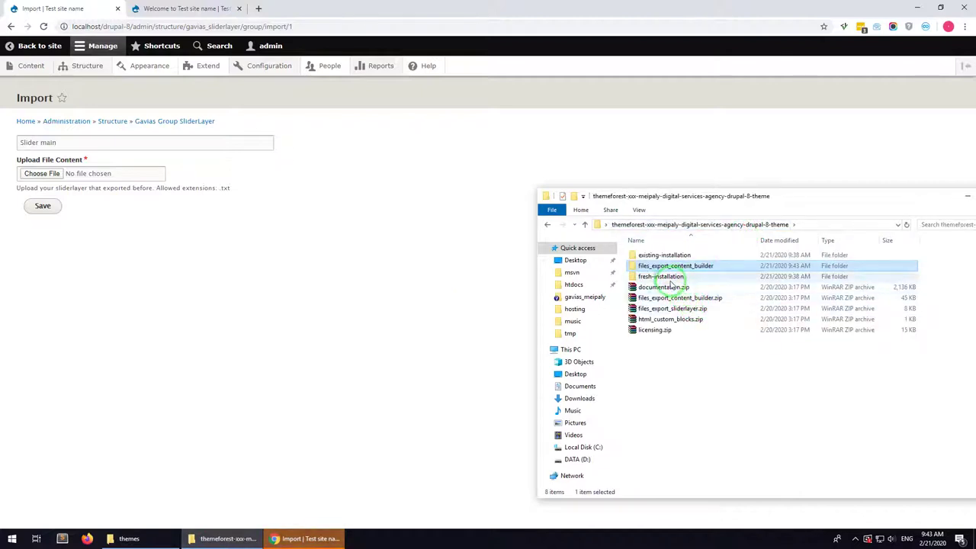
left_click(668, 309)
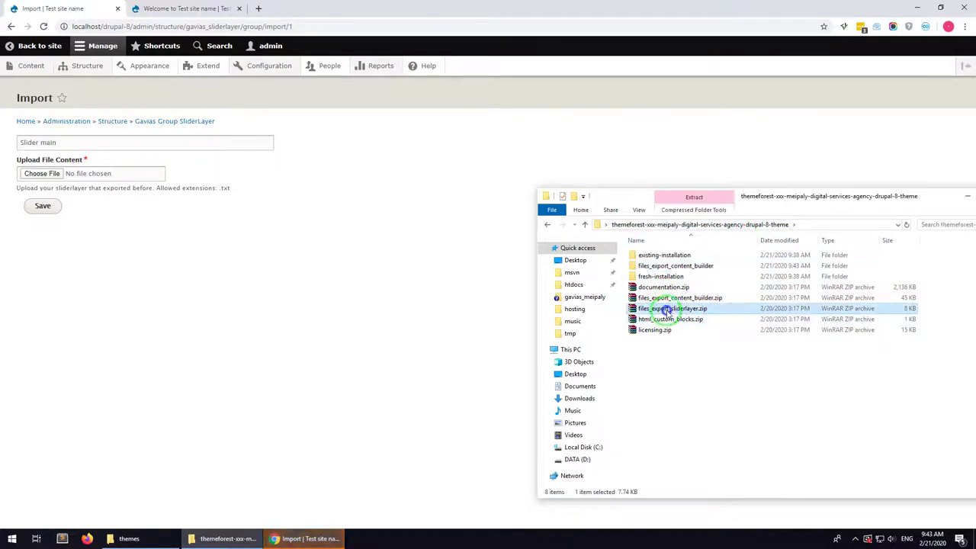
right_click(662, 311)
left_click(719, 111)
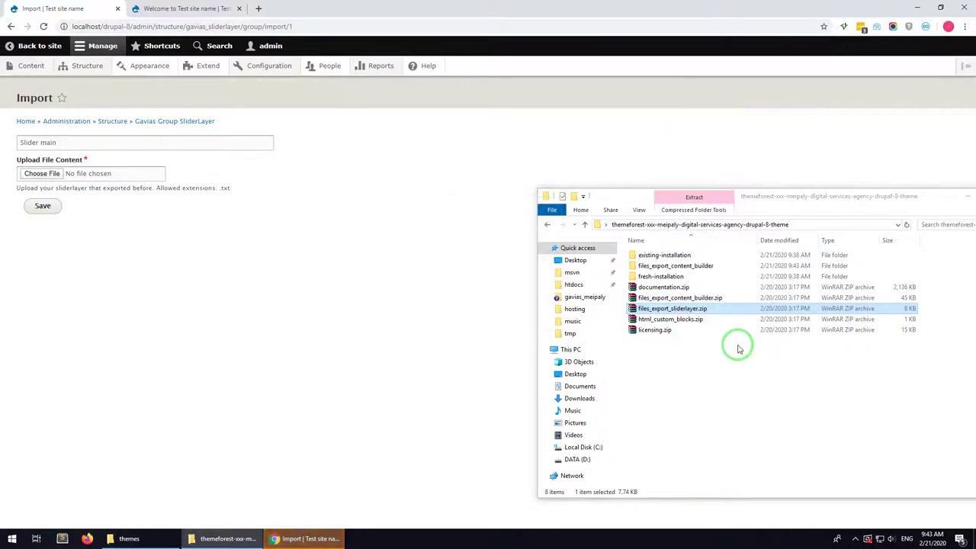
Step: Import the exported slider file from the extracted files_export_sliderlayer folder into the Slider main group and save
left_click(686, 278)
double_click(687, 277)
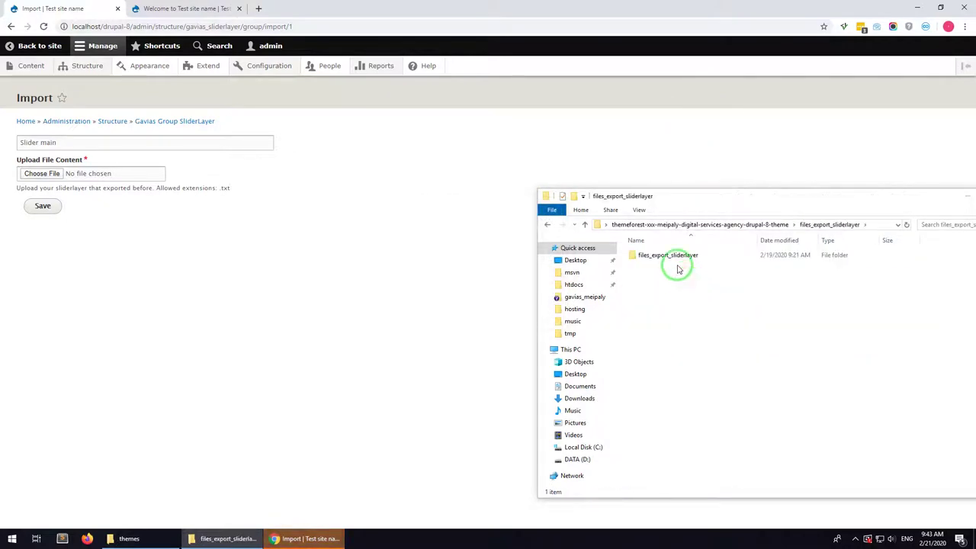
double_click(677, 255)
left_click_drag(656, 255, 54, 175)
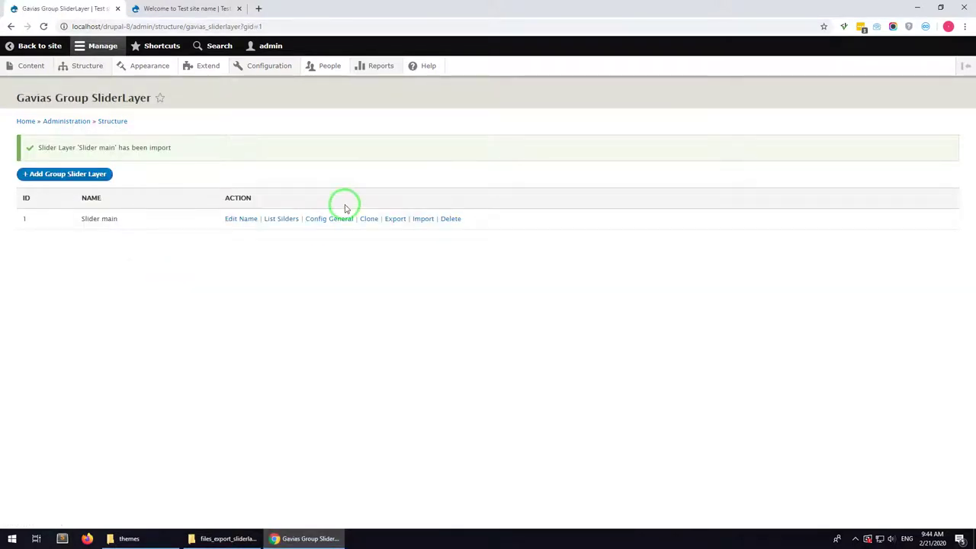
Step: Place the Gavias SliderLayer – Slider main block in the Other region with Display title turned off, and save the block
mouse_move(99, 67)
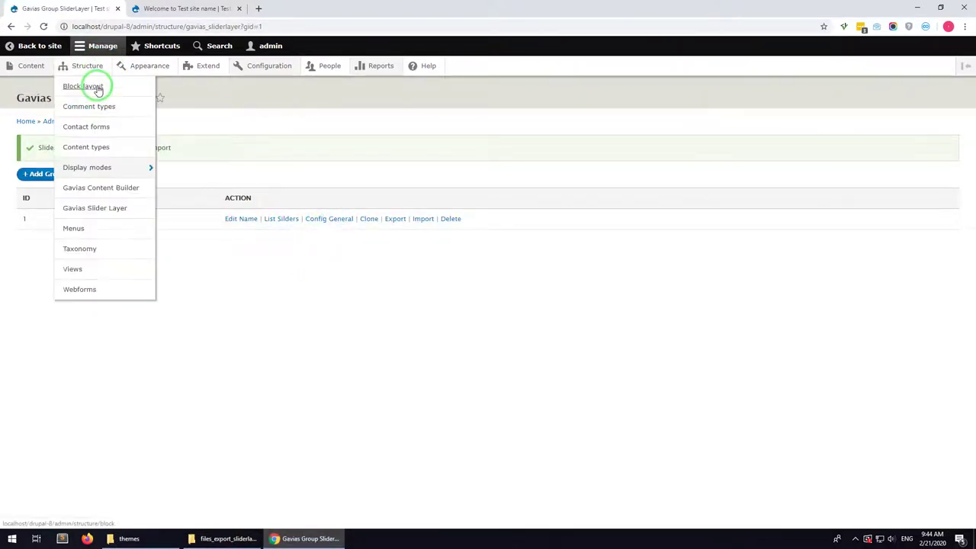
left_click(90, 86)
scroll(343, 294, "down", 12)
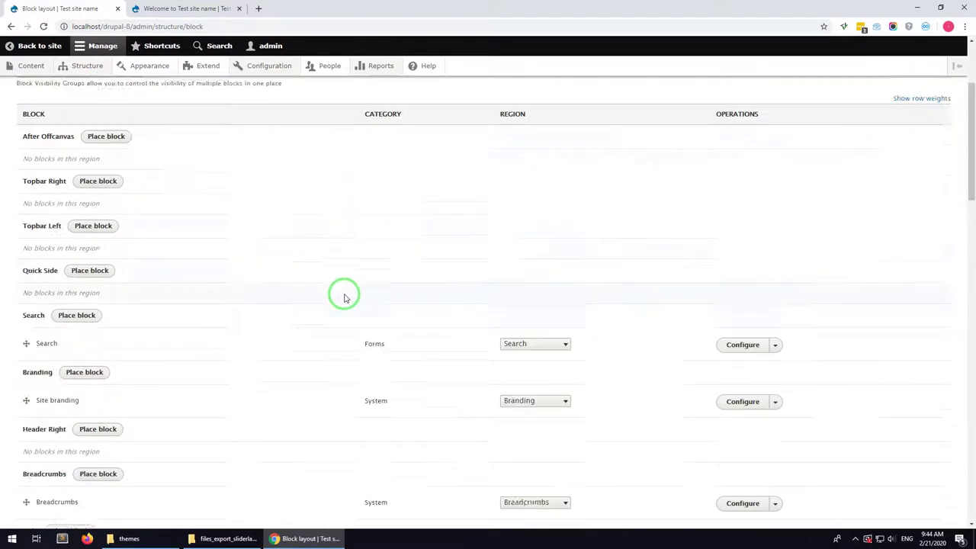
scroll(350, 296, "down", 10)
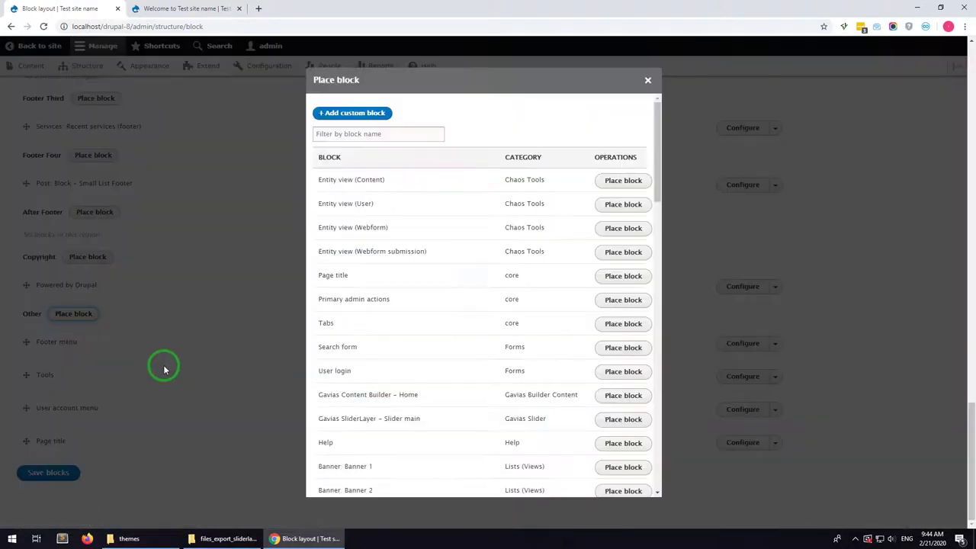
left_click(405, 139)
type("slid")
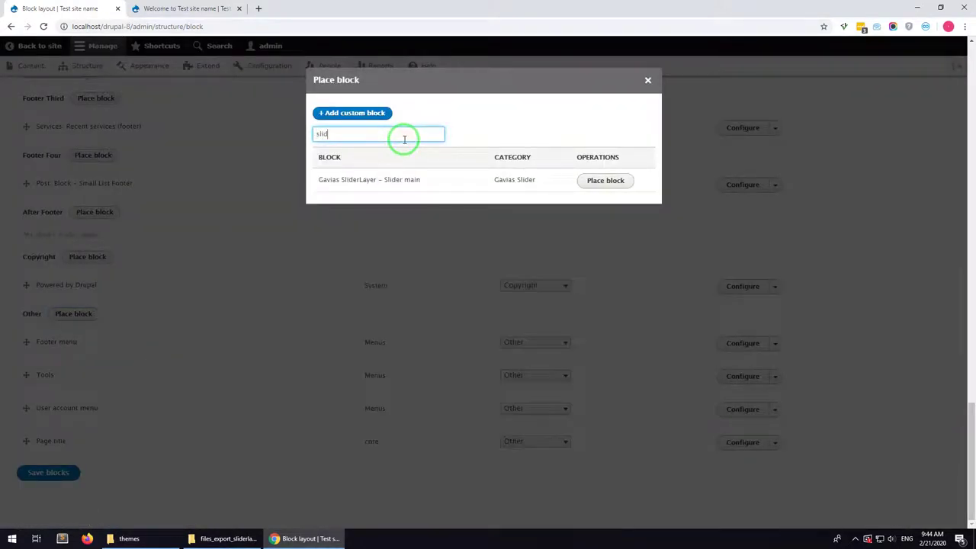
left_click(592, 186)
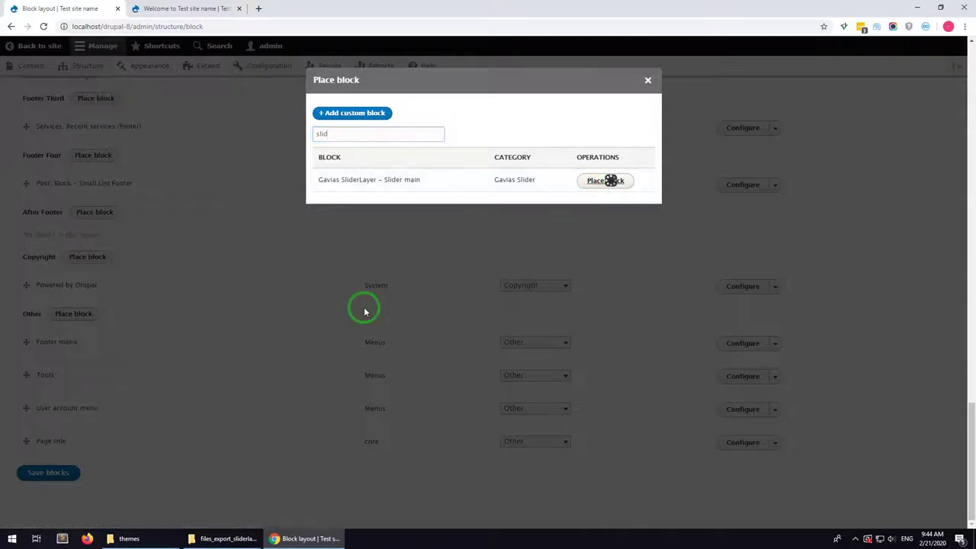
left_click(347, 179)
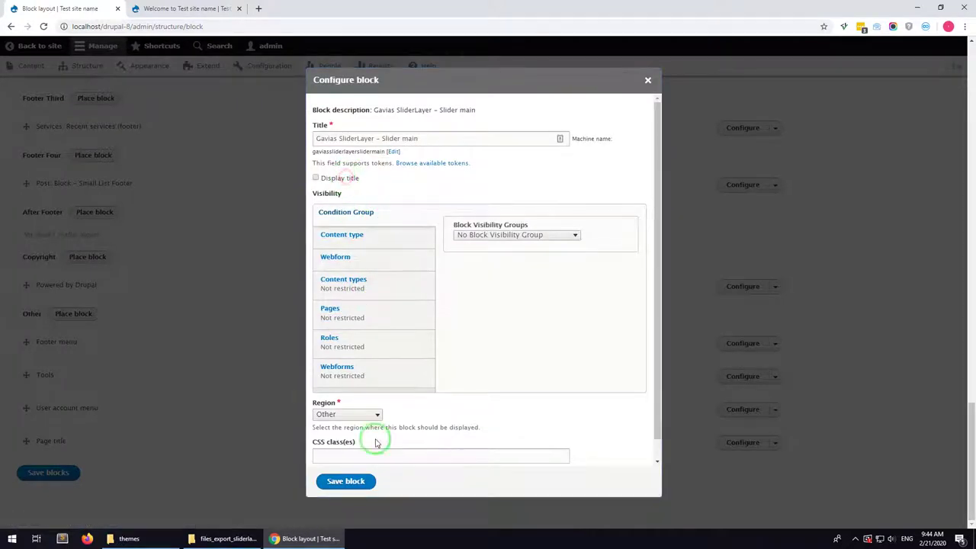
left_click(369, 482)
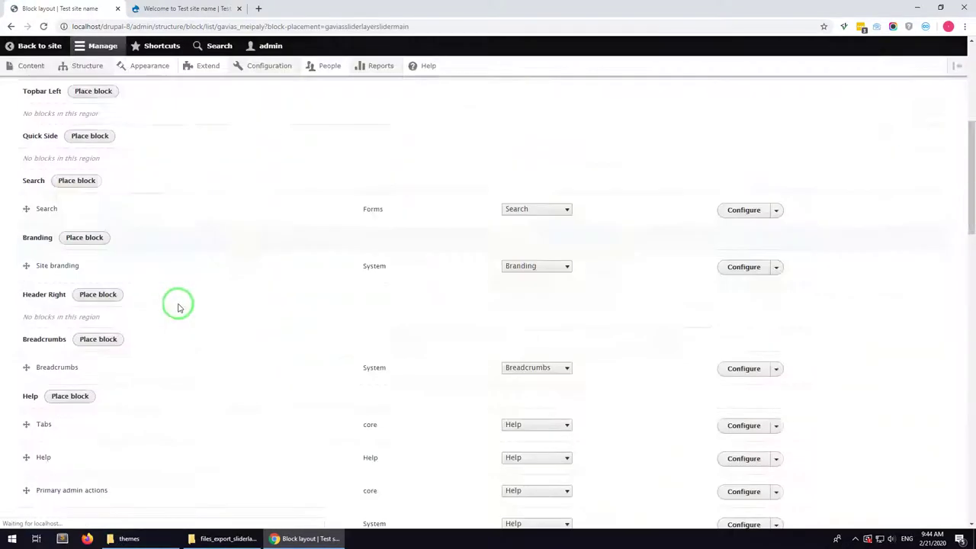
Step: Assign the Gavias SliderLayer – Slider main block to the Slider row's Drupal Block element, save the builder configuration and return to the page
mouse_move(28, 74)
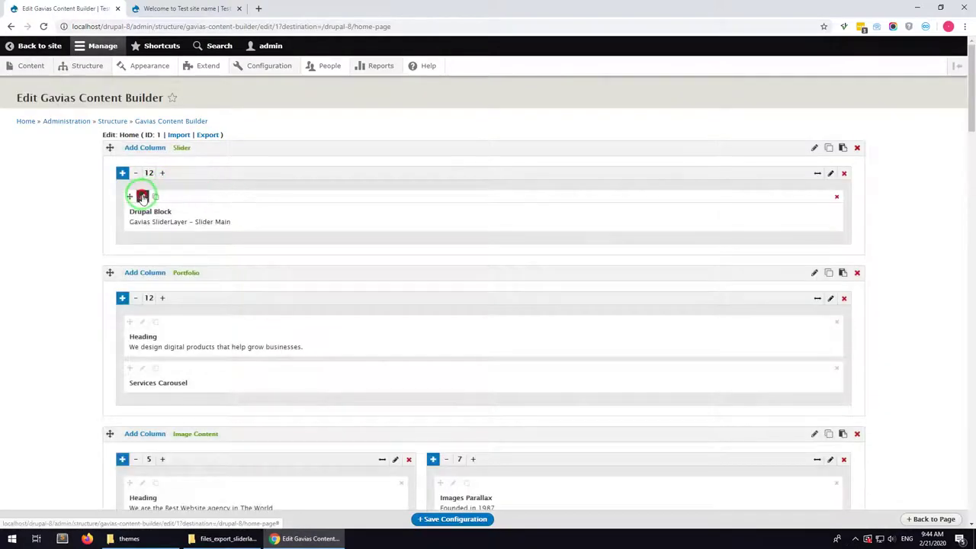
left_click(144, 195)
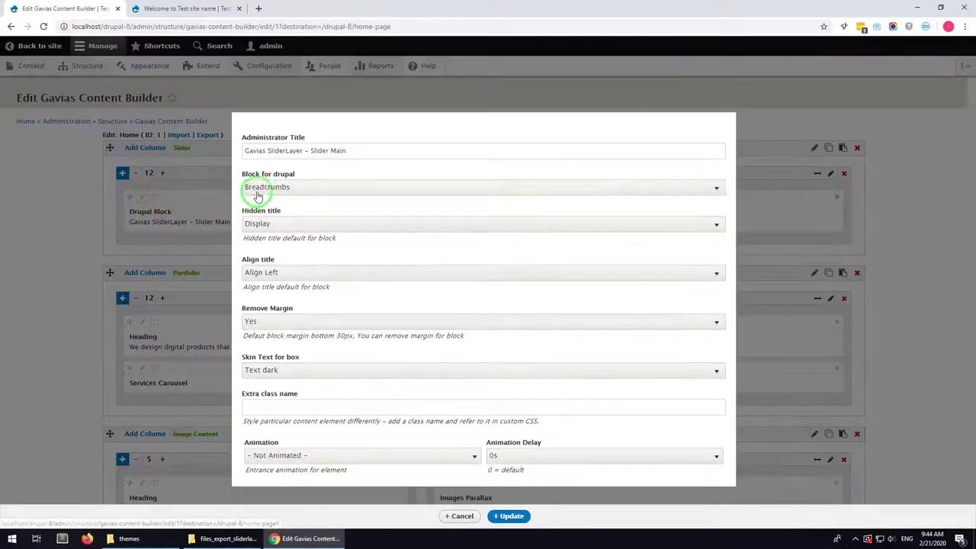
left_click(257, 190)
left_click(311, 258)
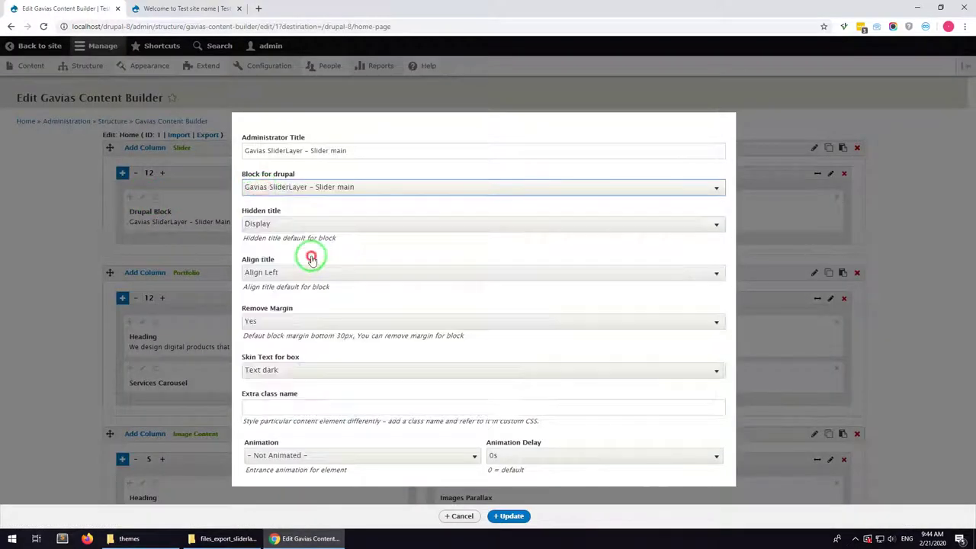
left_click(495, 514)
left_click(76, 356)
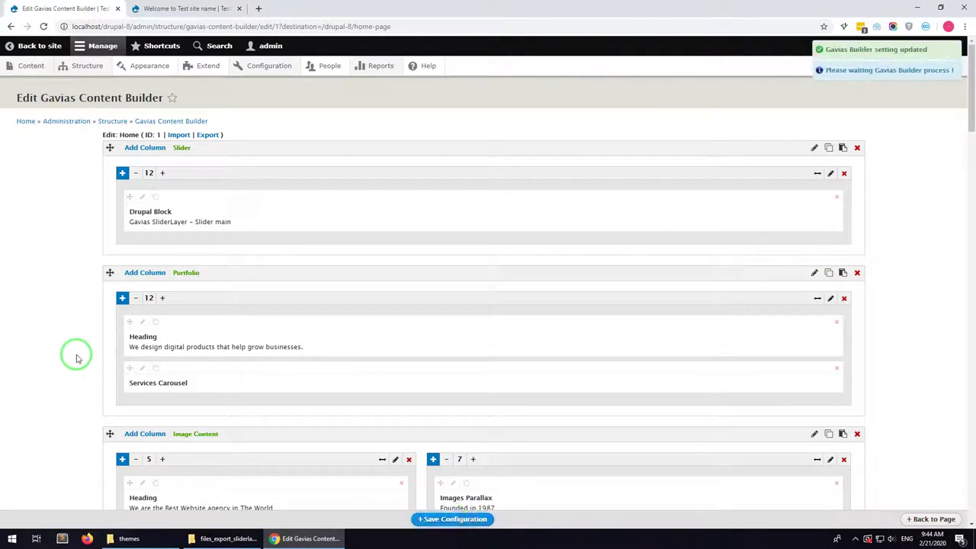
left_click(929, 519)
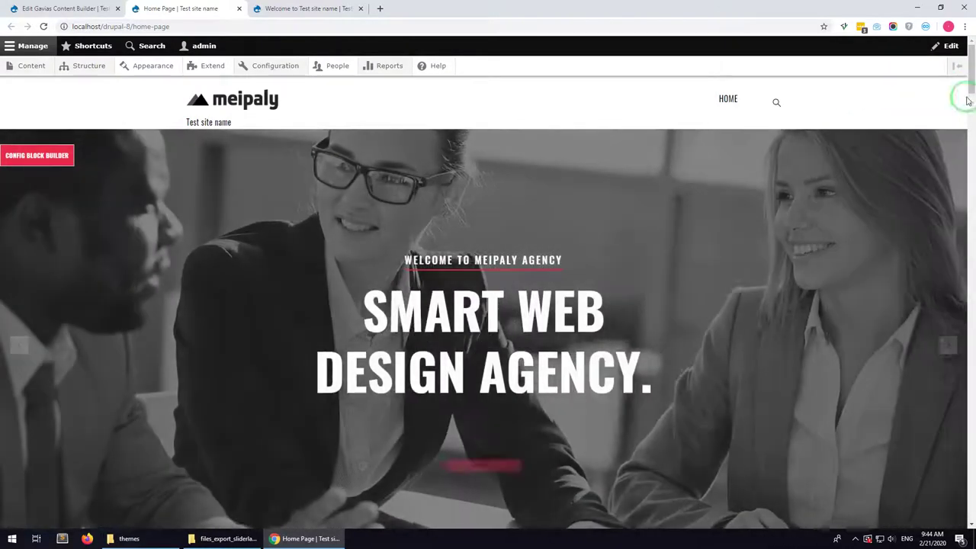
left_click_drag(967, 100, 953, 76)
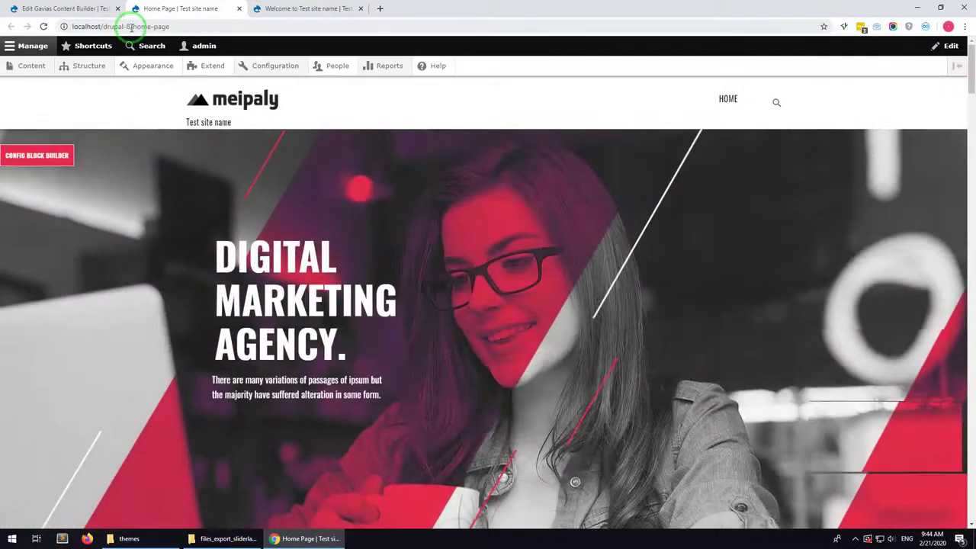
Step: Set the site's default front page to /node/1 in the basic site settings, save, and return to the site
mouse_move(290, 65)
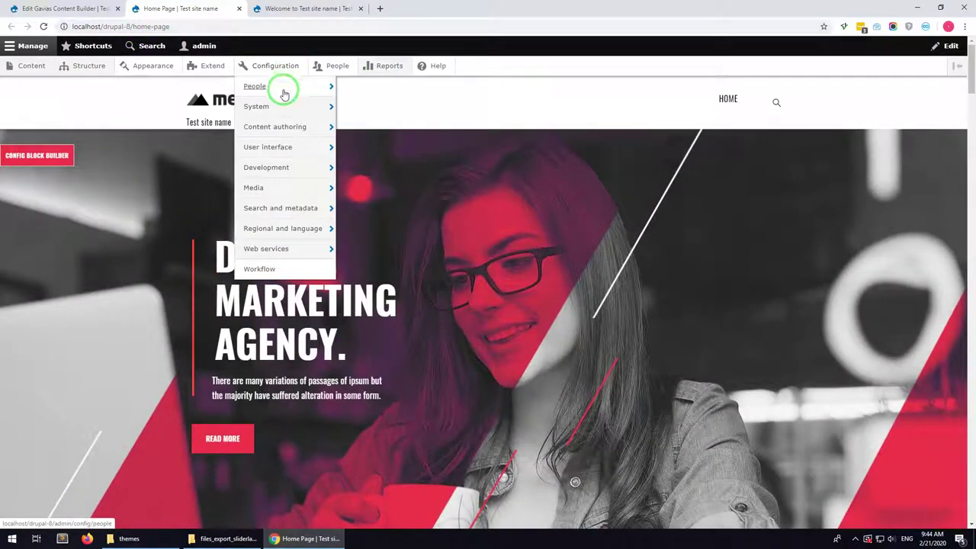
mouse_move(280, 109)
left_click(390, 109)
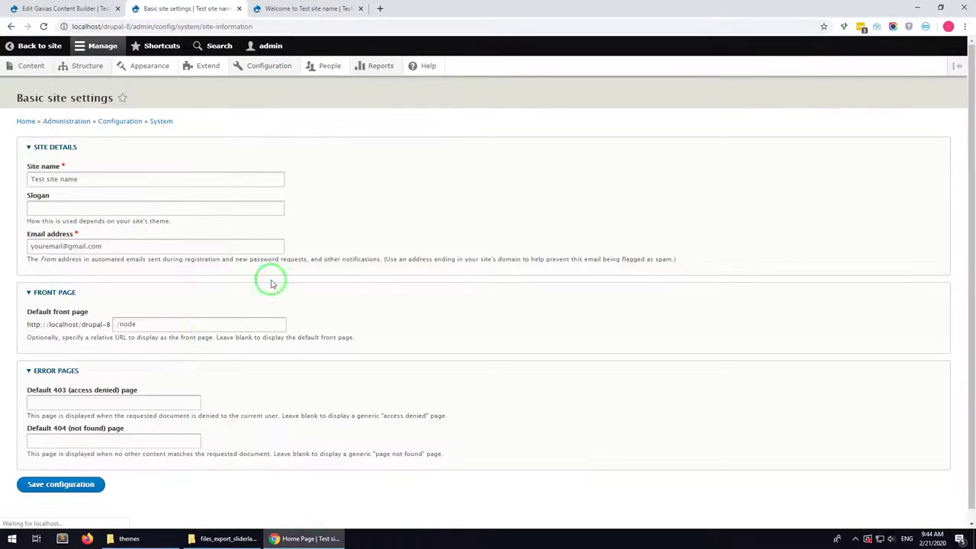
left_click(129, 327)
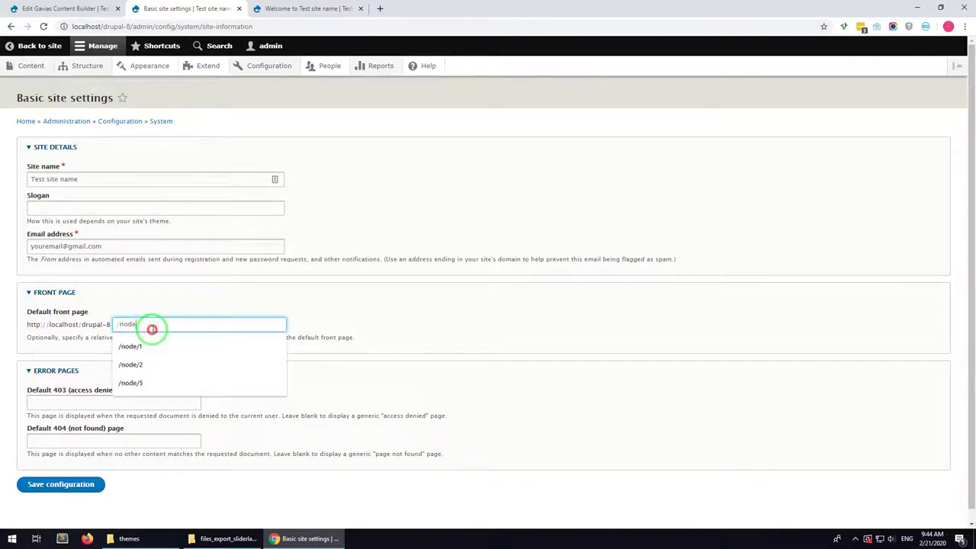
type("/1")
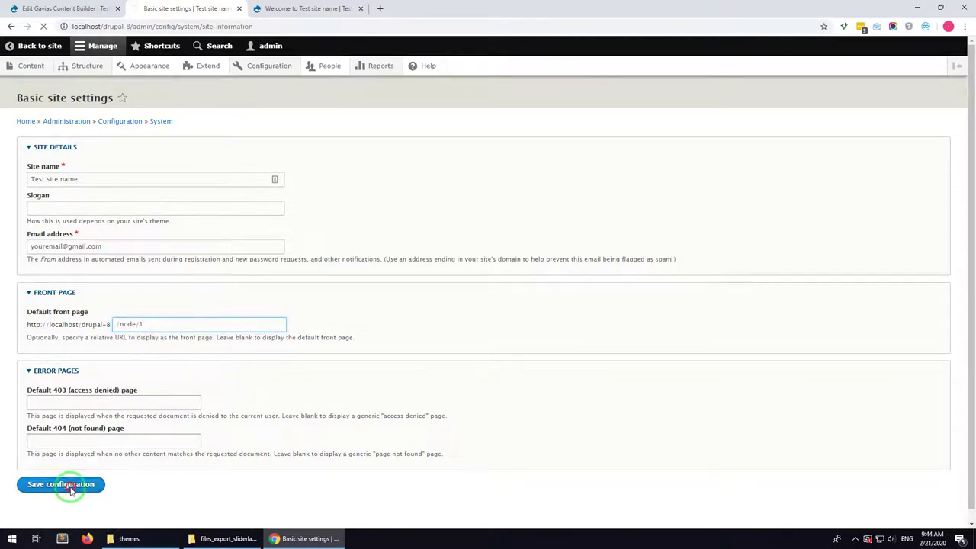
left_click(71, 489)
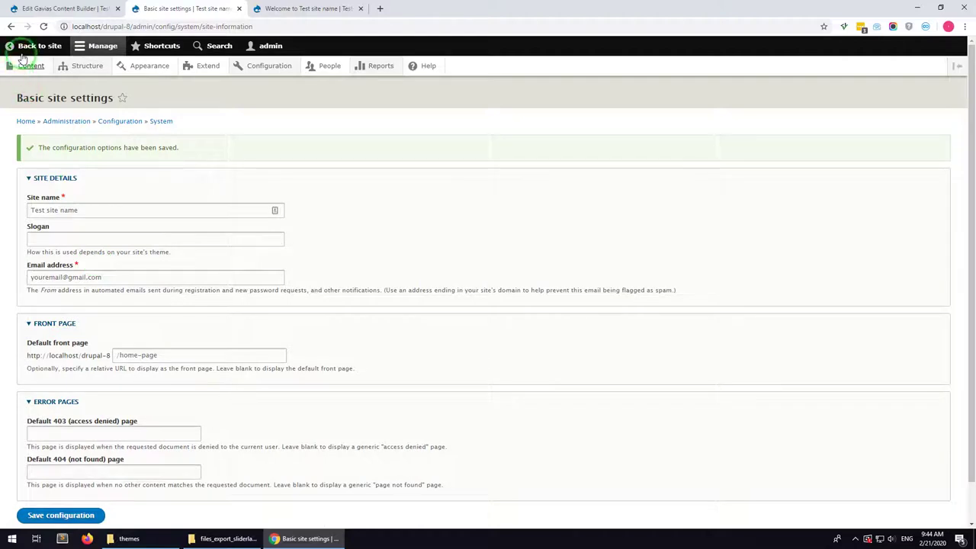
left_click(24, 48)
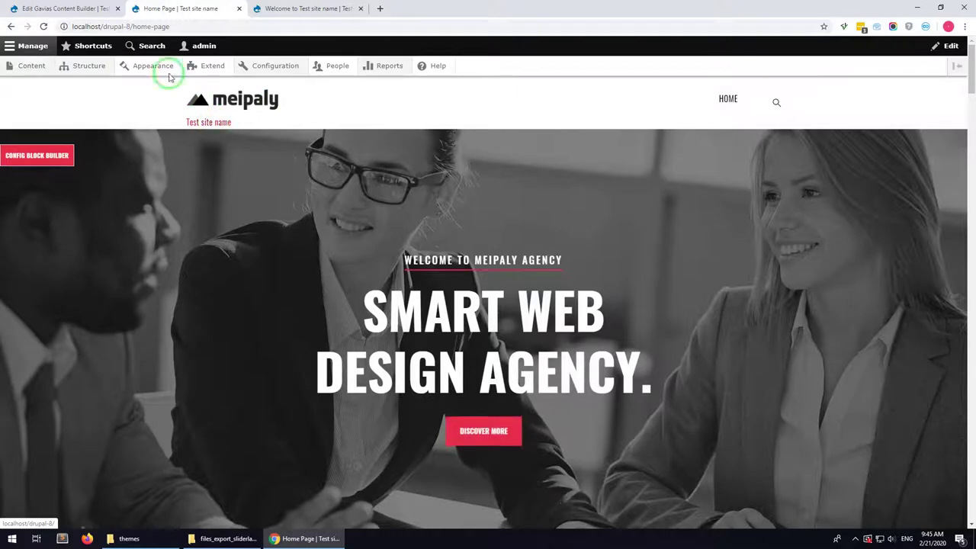
Step: Turn off the site name and site slogan in the Site branding block and save the block
mouse_move(98, 65)
left_click(96, 87)
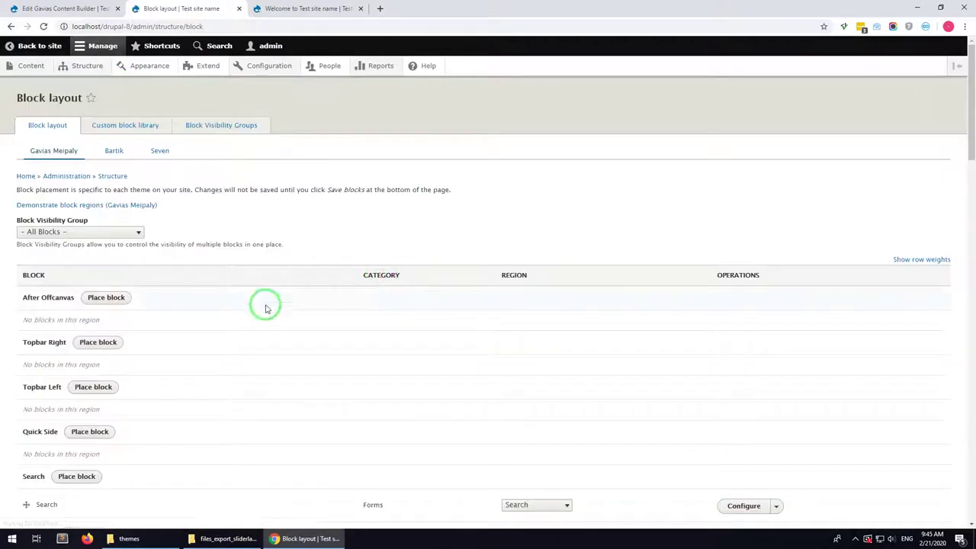
scroll(102, 348, "down", 3)
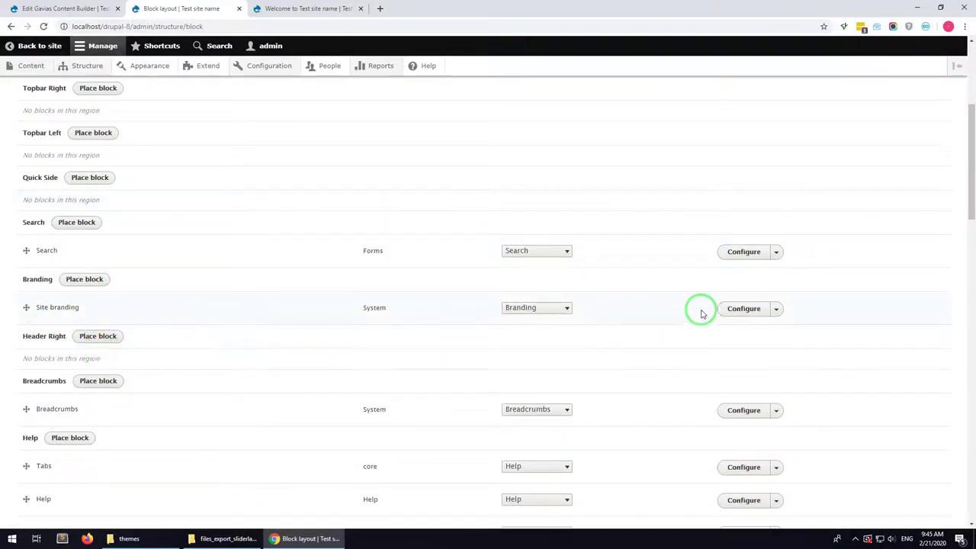
left_click(731, 308)
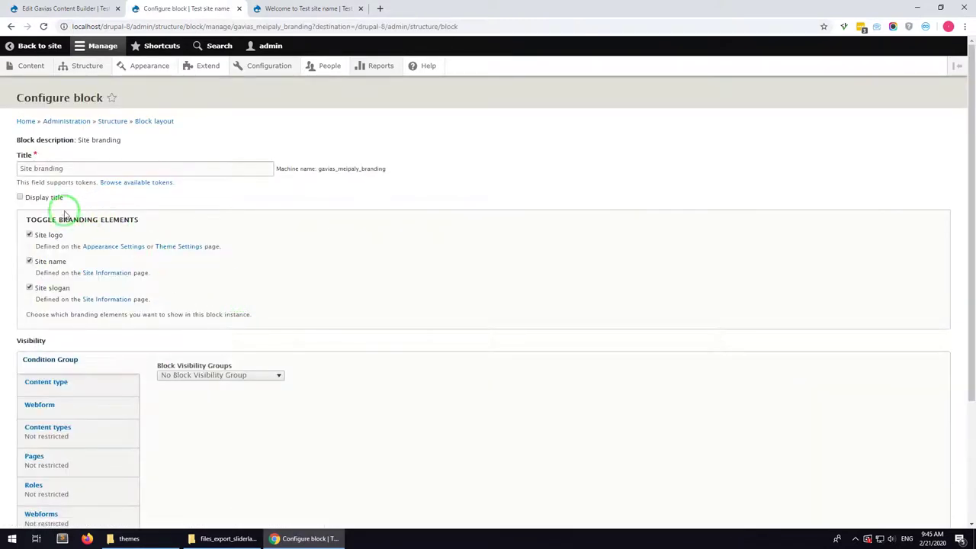
left_click(48, 288)
scroll(78, 381, "down", 3)
left_click(62, 473)
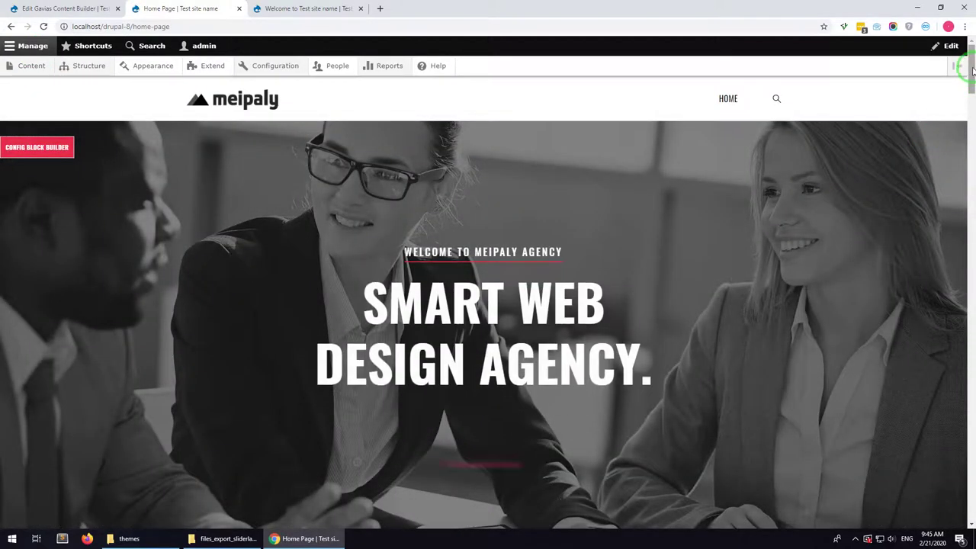
Step: Review the home page from the header and slider down through the services section
mouse_move(971, 70)
left_mouse_down()
mouse_move(960, 254)
mouse_move(968, 452)
mouse_move(952, 518)
mouse_move(967, 218)
mouse_move(961, 61)
left_mouse_up()
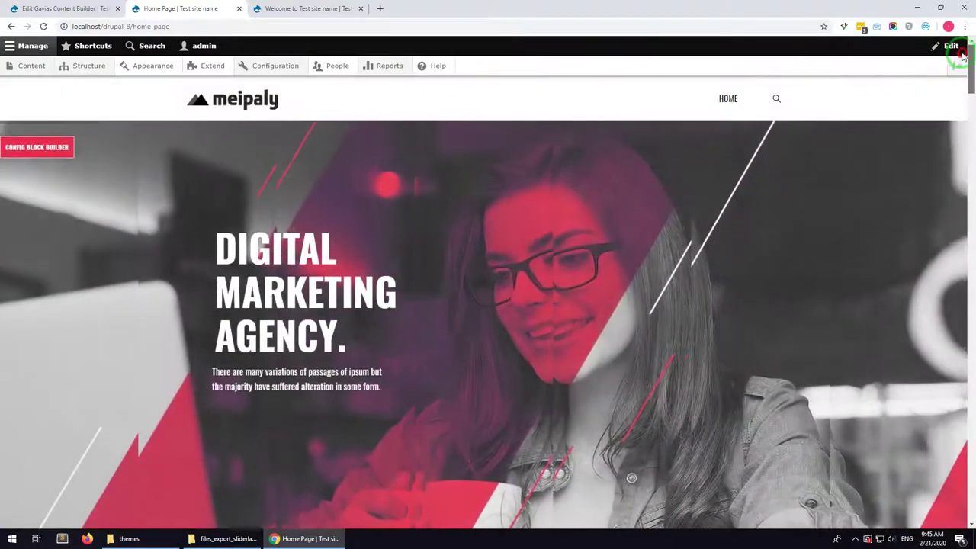
scroll(740, 218, "down", 5)
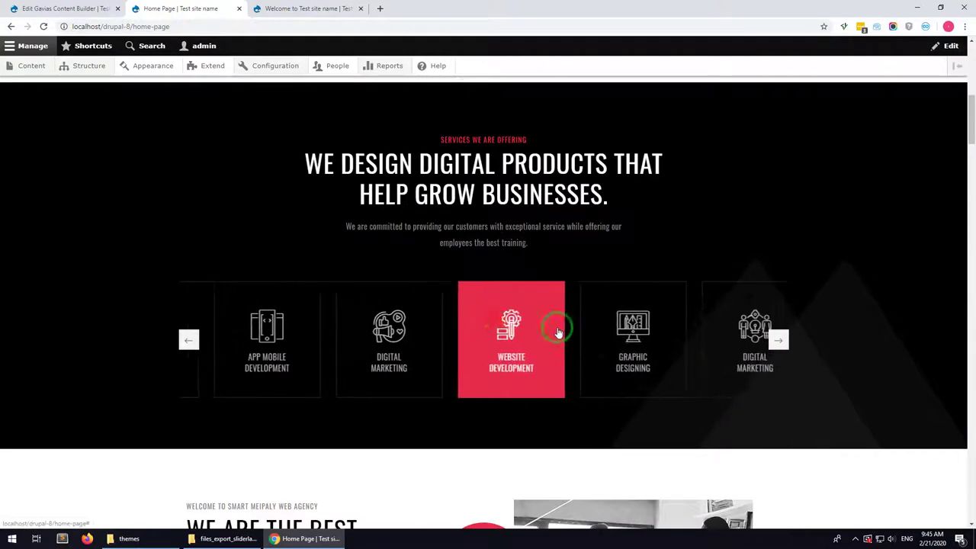
scroll(771, 392, "up", 1)
scroll(771, 392, "up", 10)
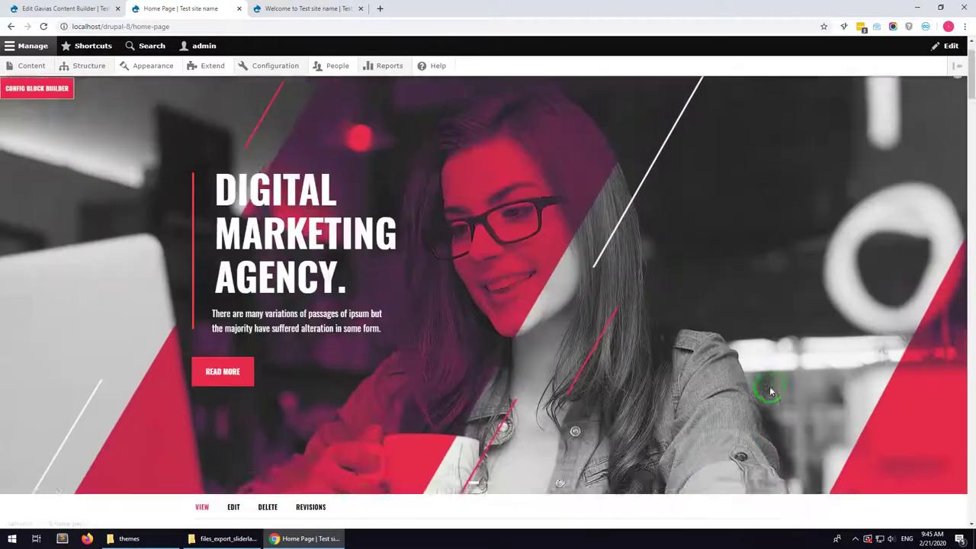